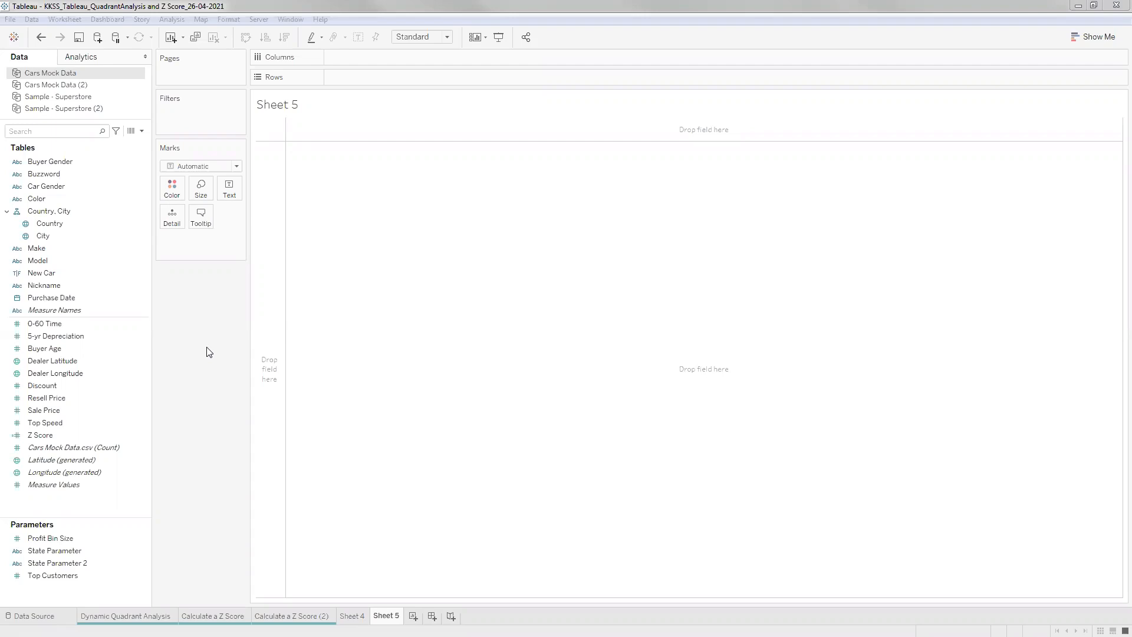
left_click(270, 479)
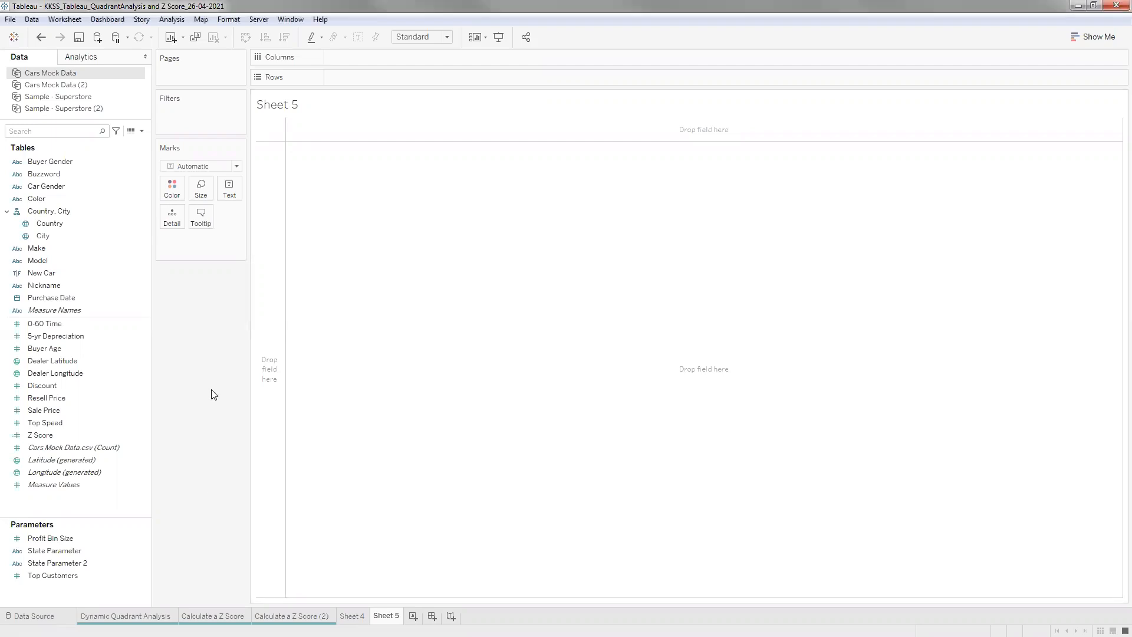
left_click(141, 131)
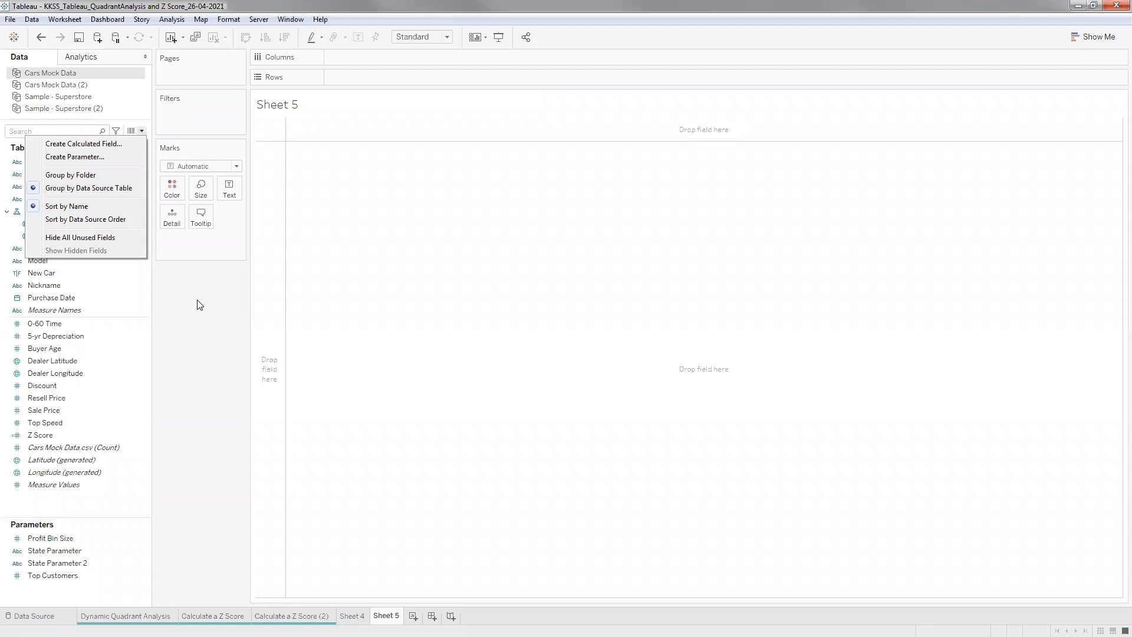
left_click(210, 285)
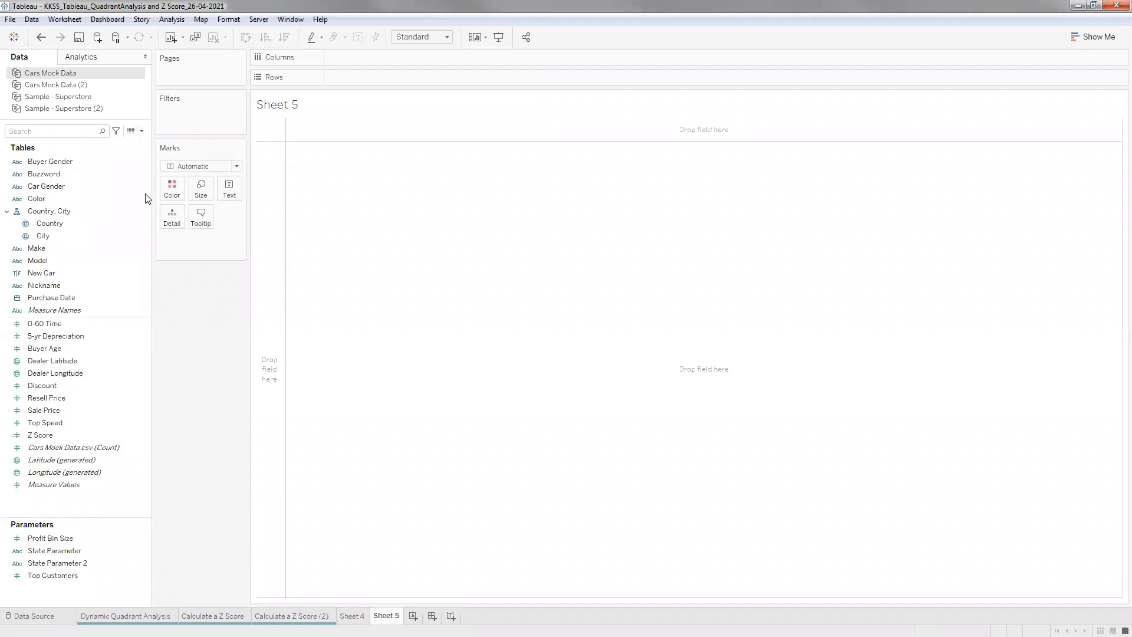
- Switch to the Cars Mock Data (2) data source and look over its dimension fields
left_click(69, 86)
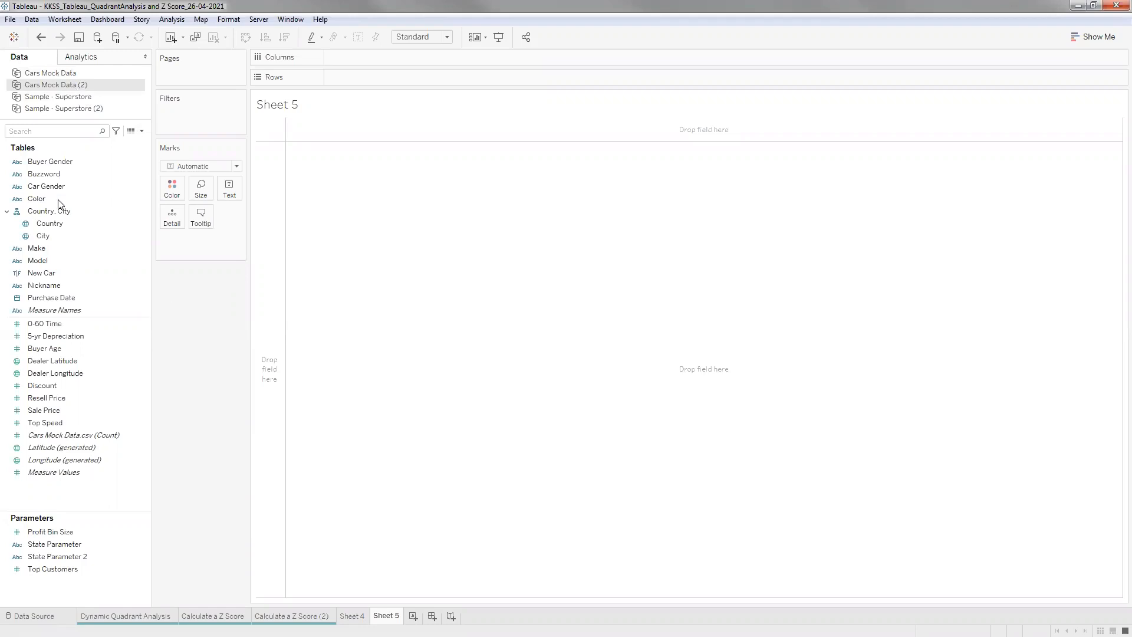
left_click(52, 175)
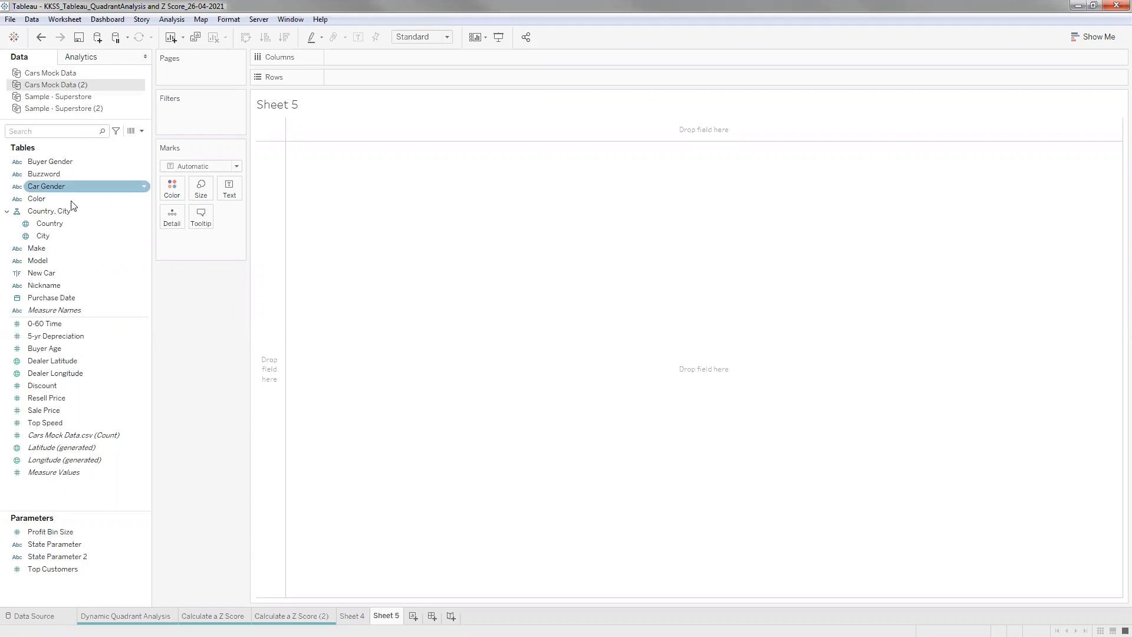
left_click(68, 200)
left_click(59, 224)
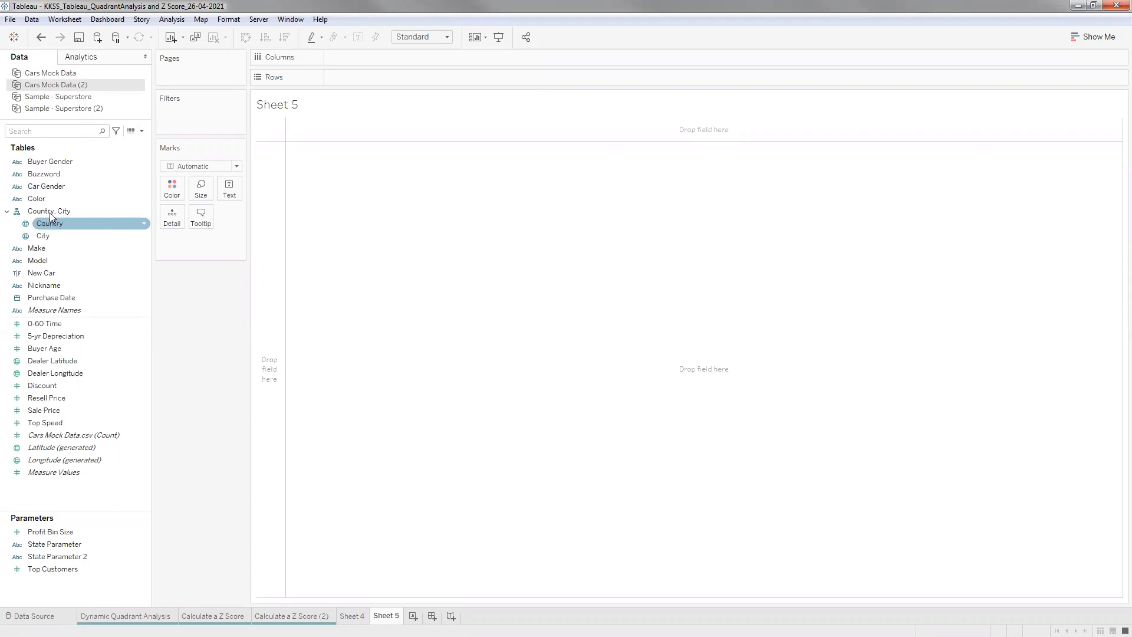
left_click(53, 212)
left_click(53, 236, "shift")
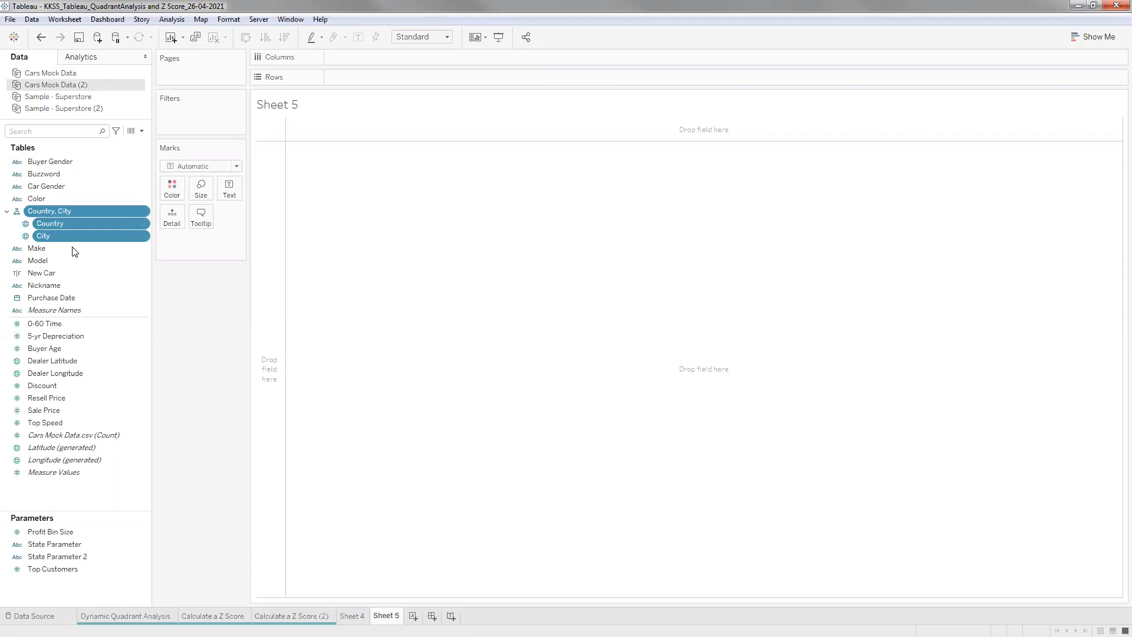
- Place Make on the rows of Sheet 5 and browse the list of makes
left_click_drag(53, 248, 354, 77)
left_click(300, 246)
scroll(300, 248, "down", 3)
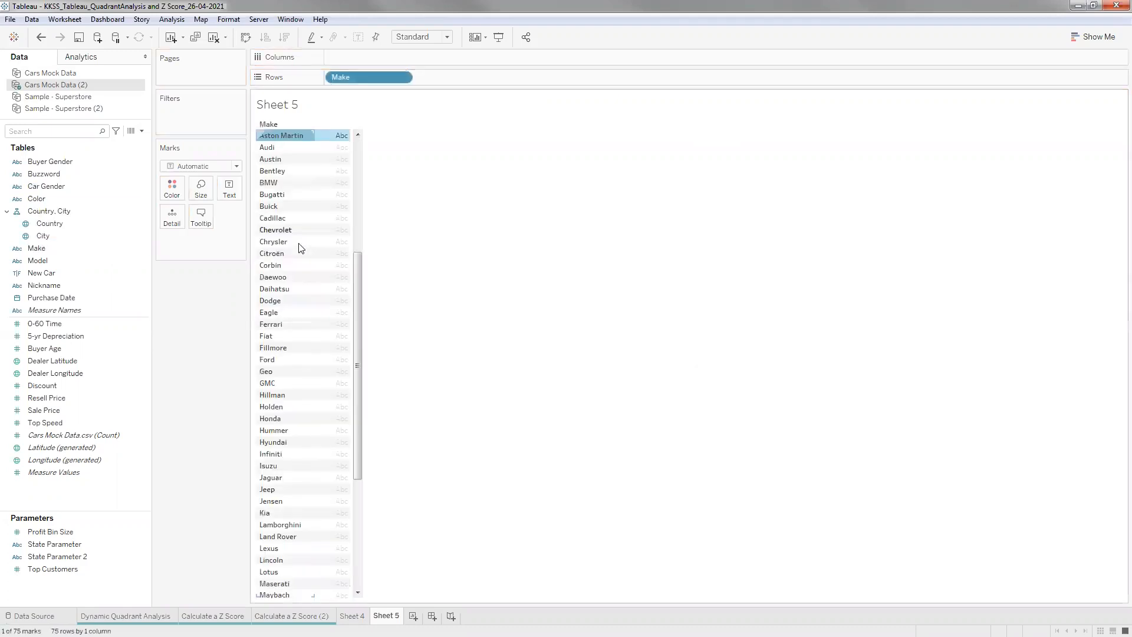
scroll(297, 246, "down", 8)
scroll(295, 245, "up", 11)
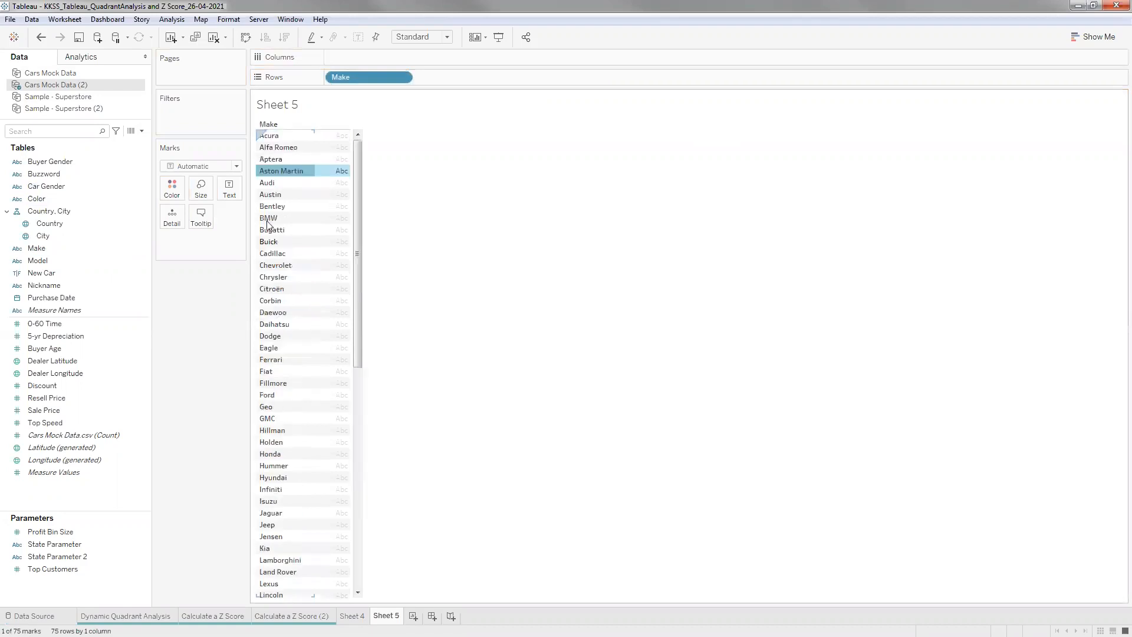
- Add Color to the rows after Make, and clear both fields from the rows
left_click(89, 249)
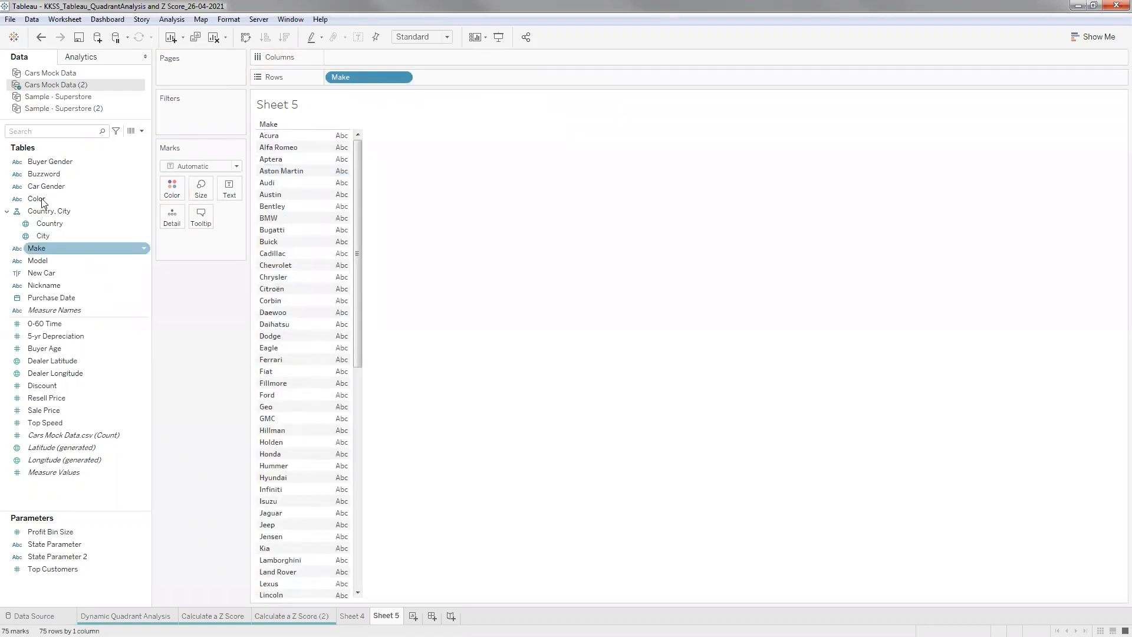
left_click(42, 201)
left_click_drag(44, 199, 449, 76)
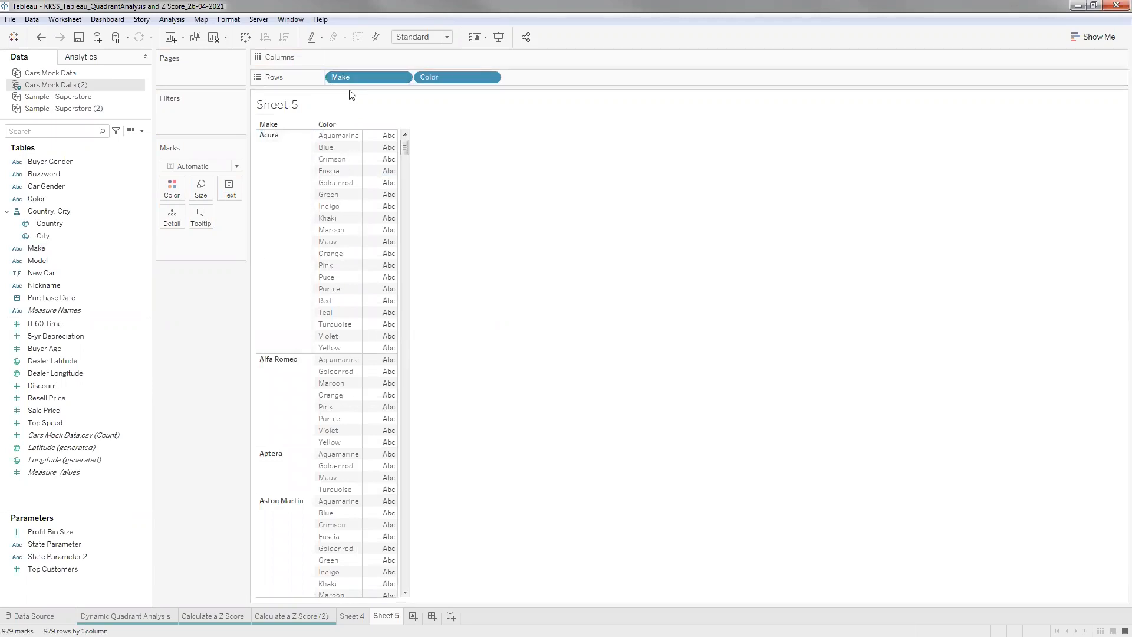
left_click_drag(385, 76, 212, 317)
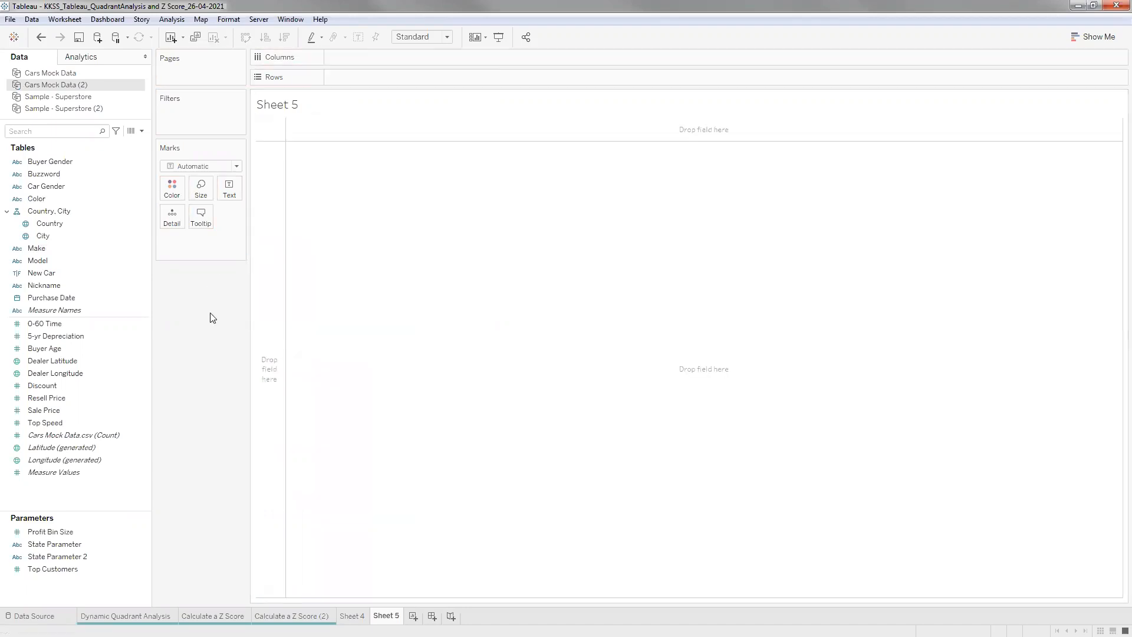
- Examine the Resell Price, Country, City, Make, Model and Color fields available in Cars Mock Data (2)
left_click(45, 373)
left_click(50, 399)
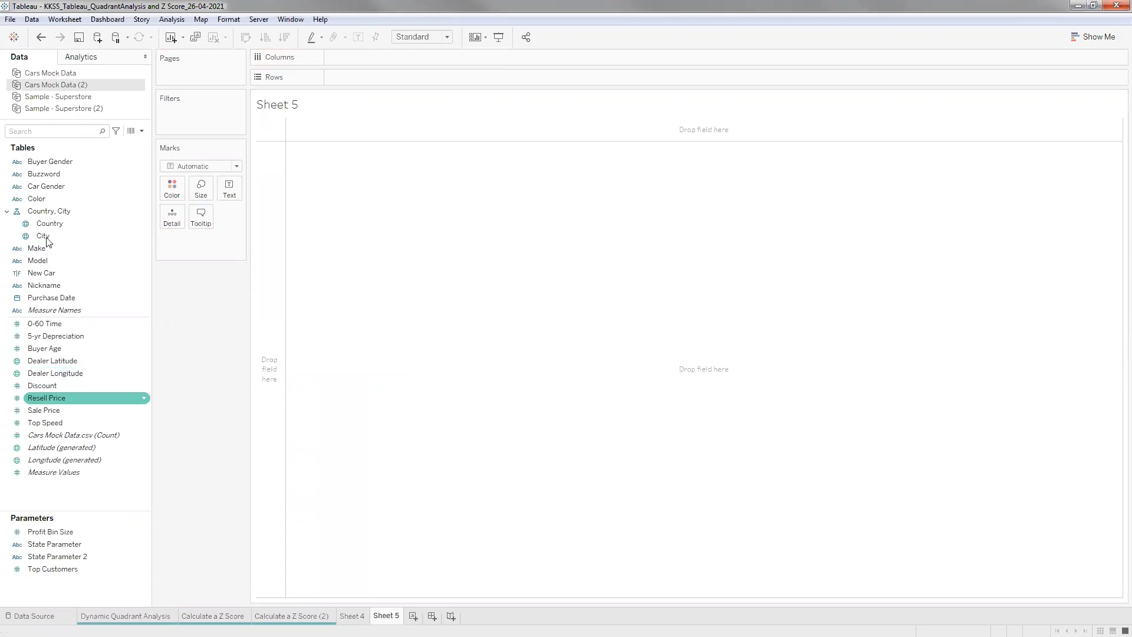
left_click(55, 227)
left_click(47, 236)
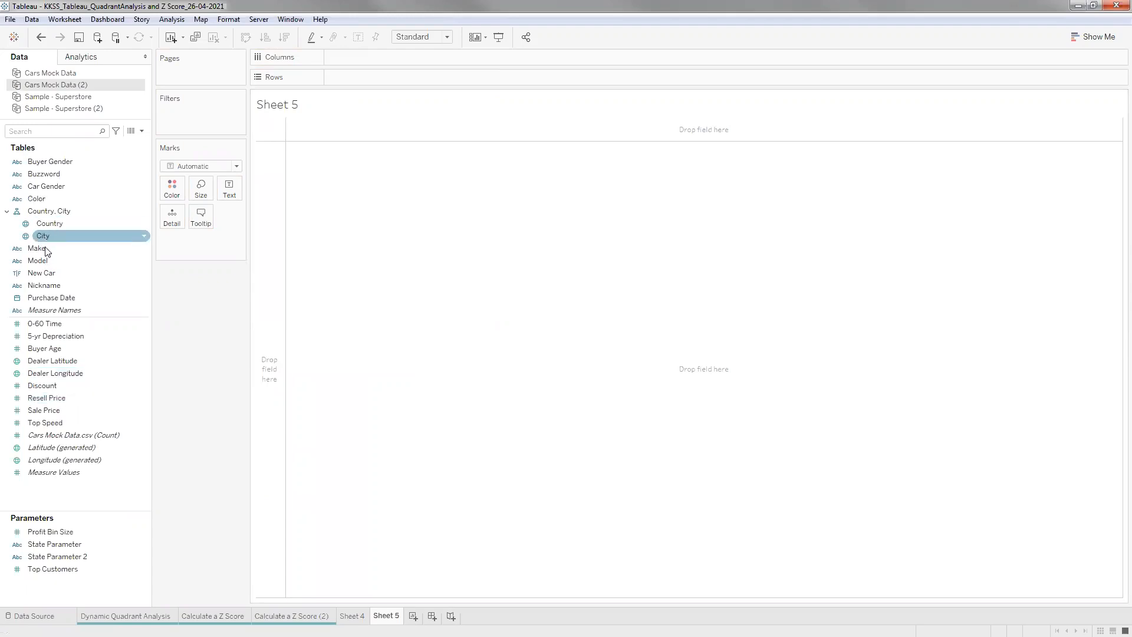
left_click(46, 249)
left_click(50, 260, "ctrl")
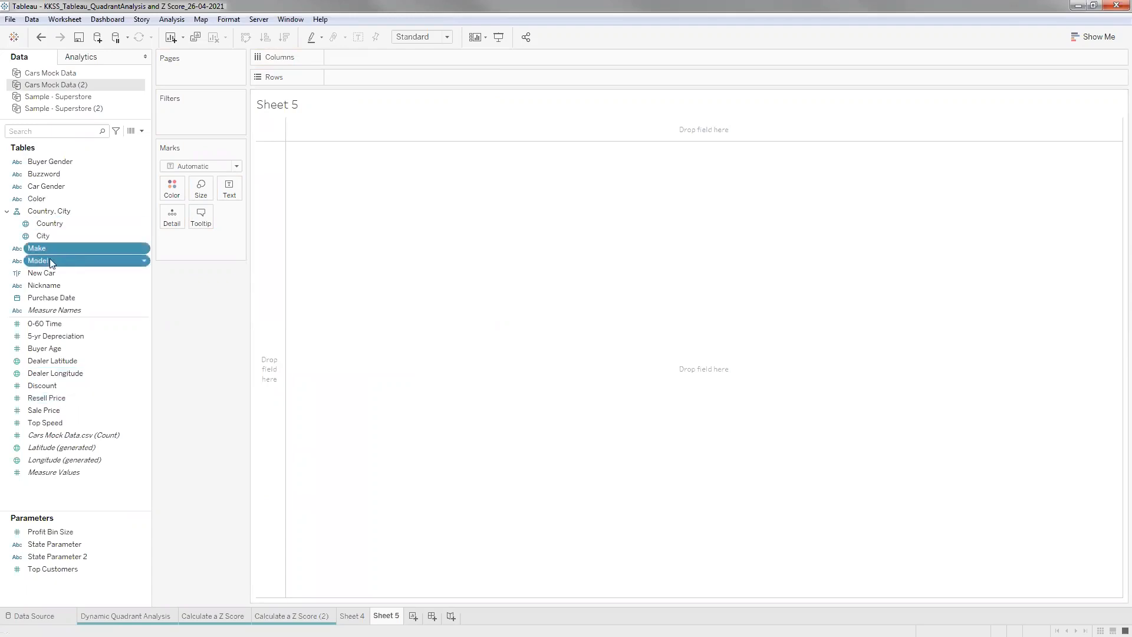
left_click(49, 202)
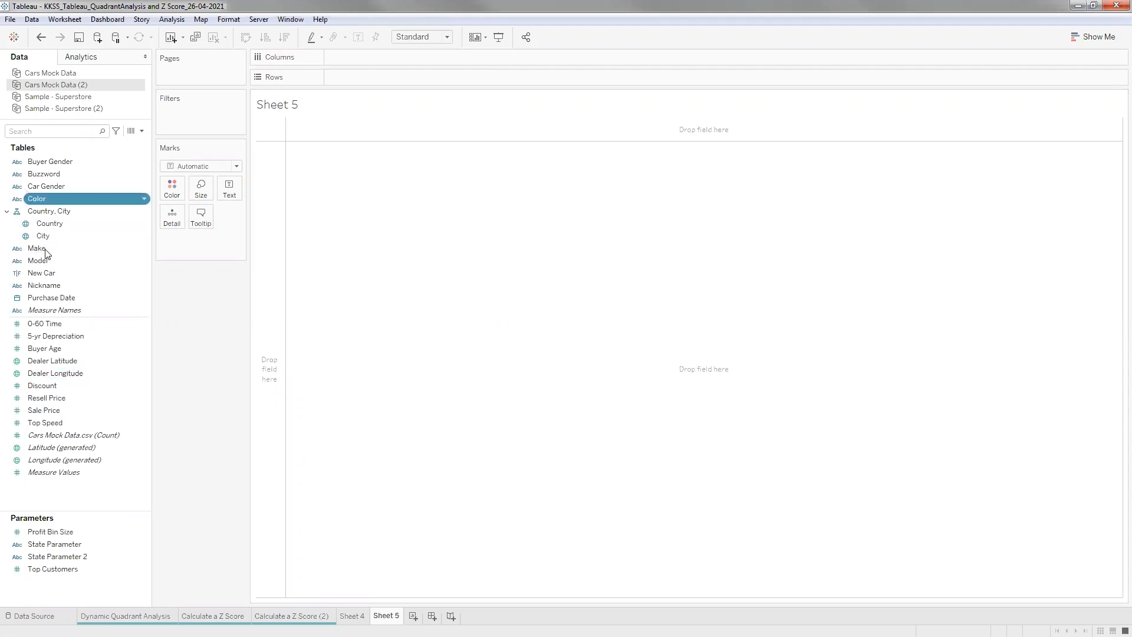
left_click(70, 257)
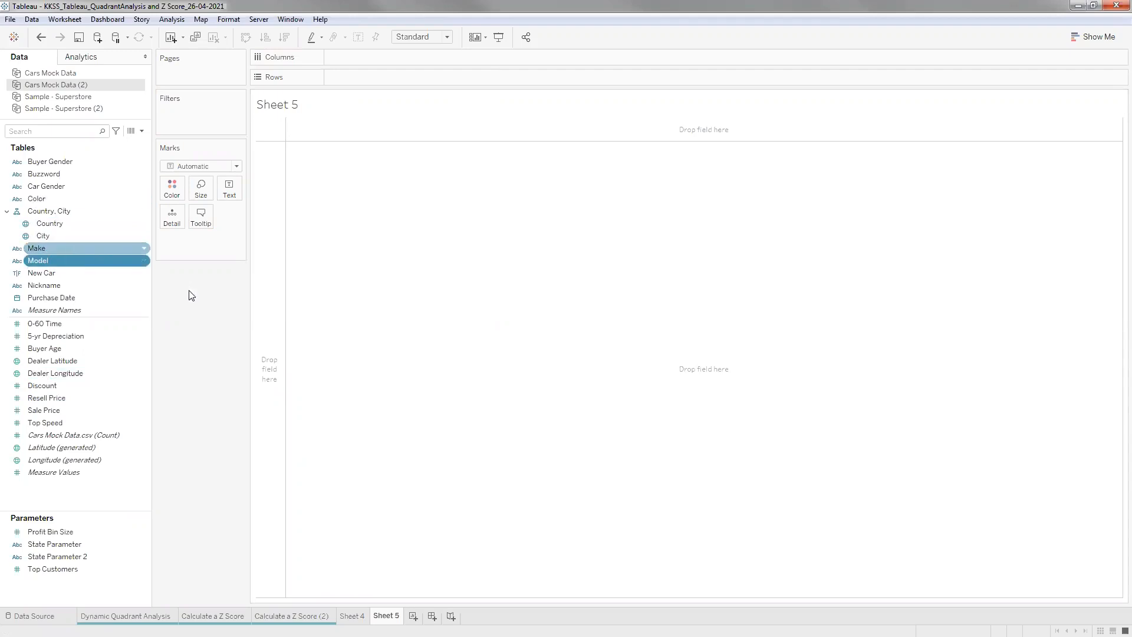
- Build a bar chart of total Sale Price by Color, with Color on rows and Sale Price on columns
left_click(61, 412)
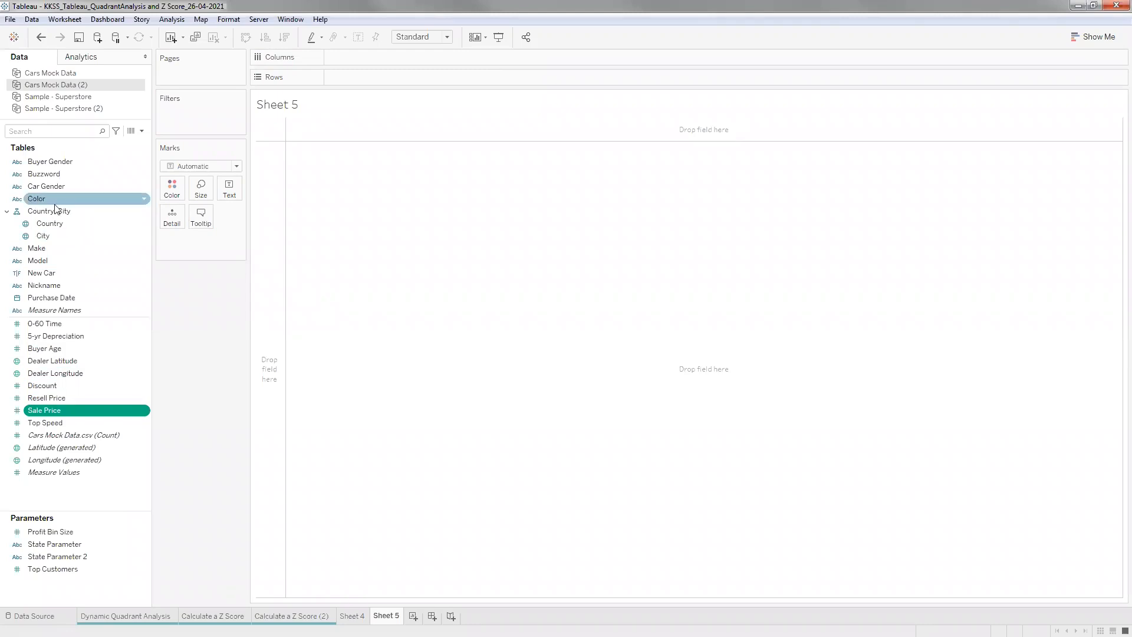
left_click_drag(355, 79, 355, 79)
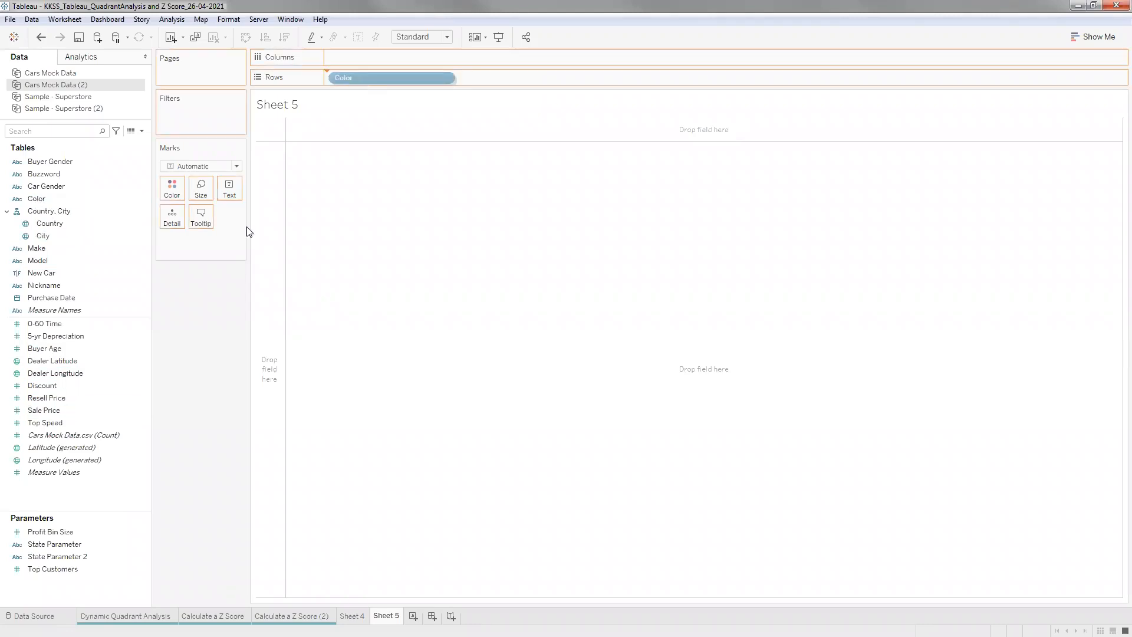
left_click(78, 349)
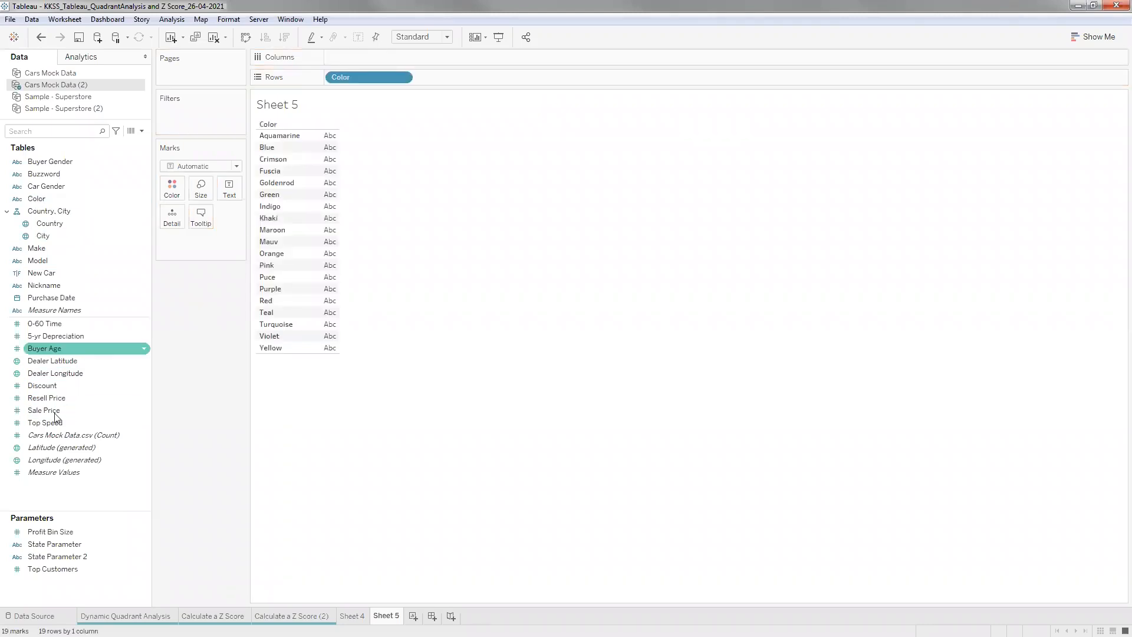
left_click(57, 411)
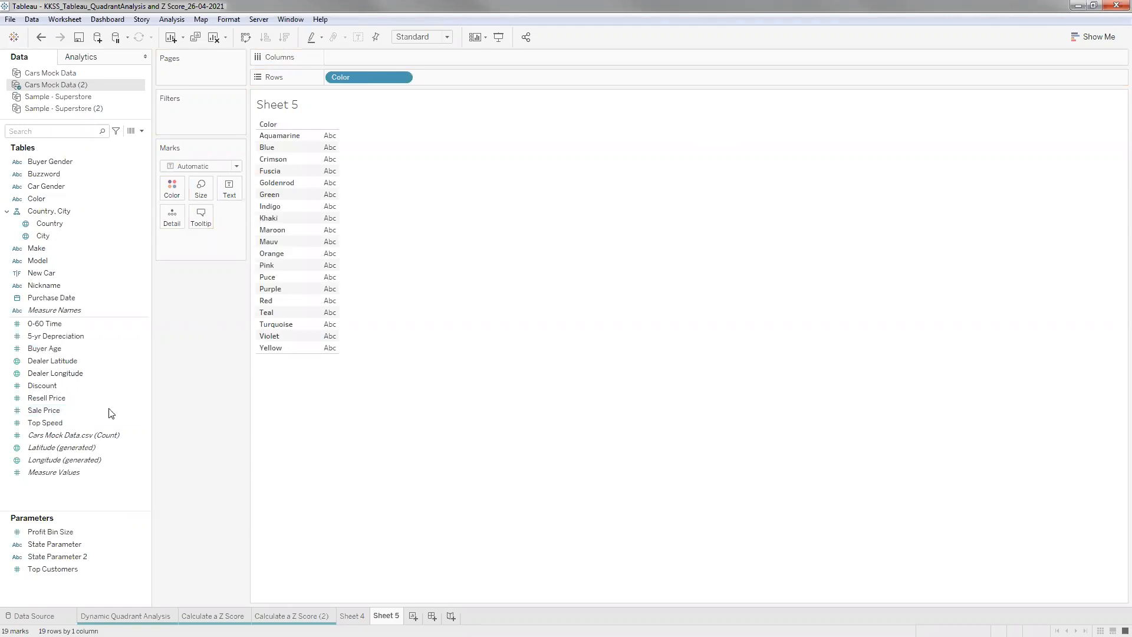
left_click(55, 421)
left_click(306, 172)
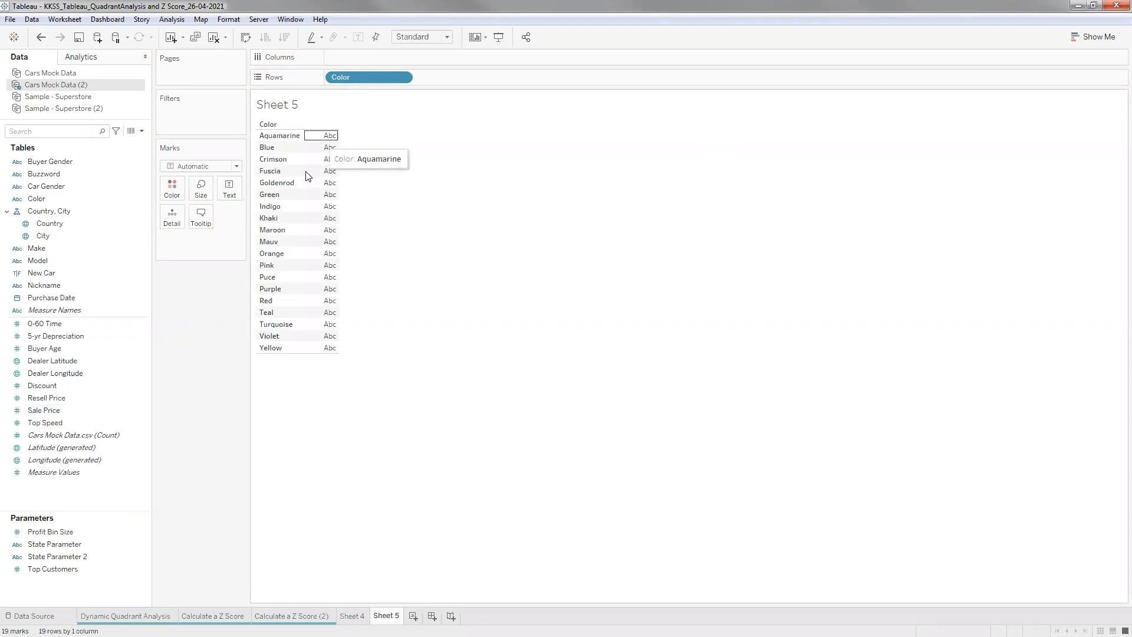
left_click(62, 413)
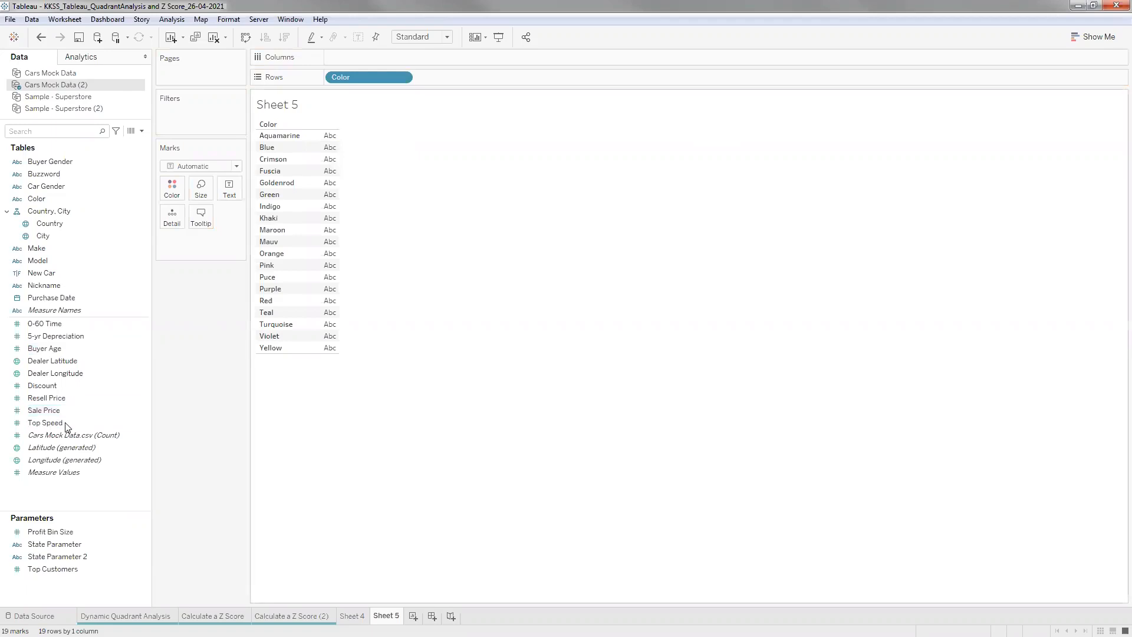
left_click_drag(45, 412, 360, 58)
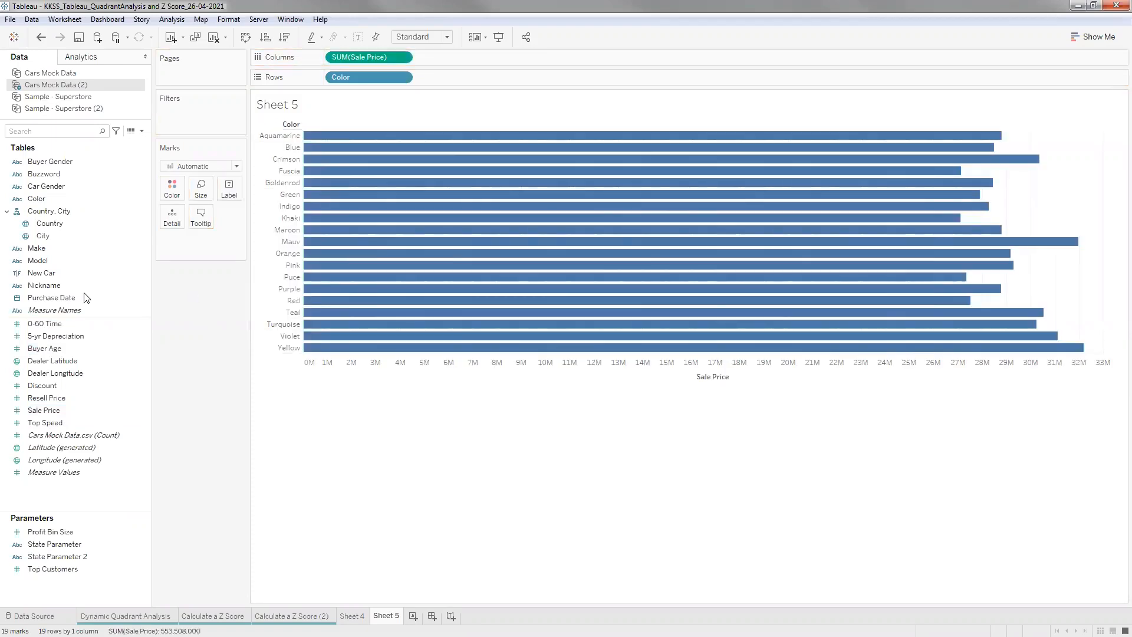
- Add Make as mark detail and set the mark type to Circle
left_click(47, 279)
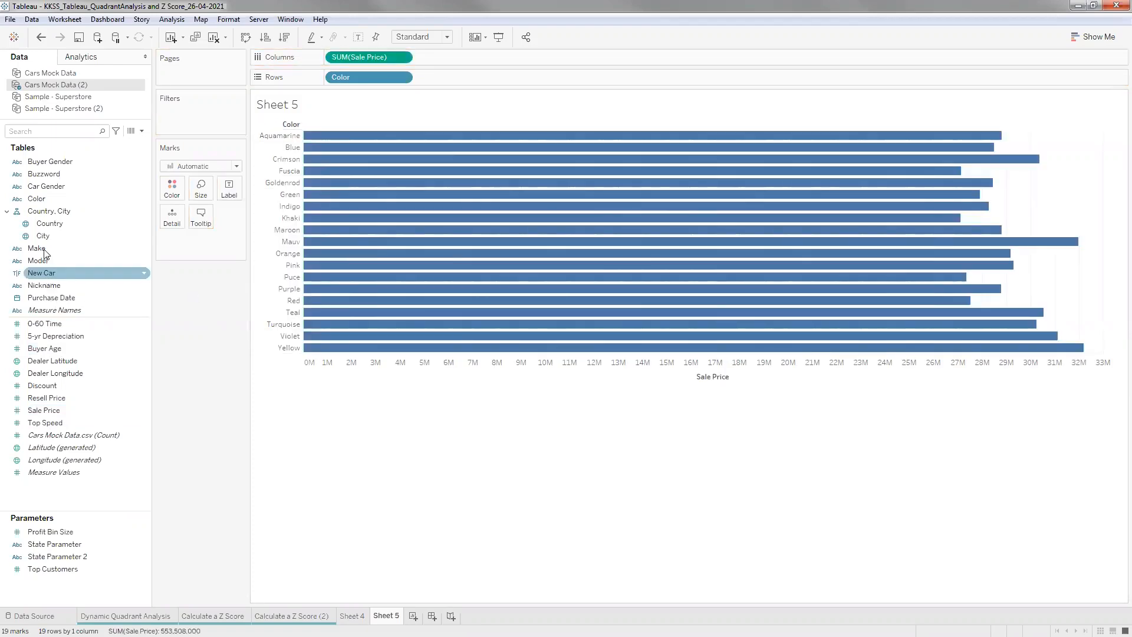
left_click_drag(43, 252, 223, 225)
left_click(197, 167)
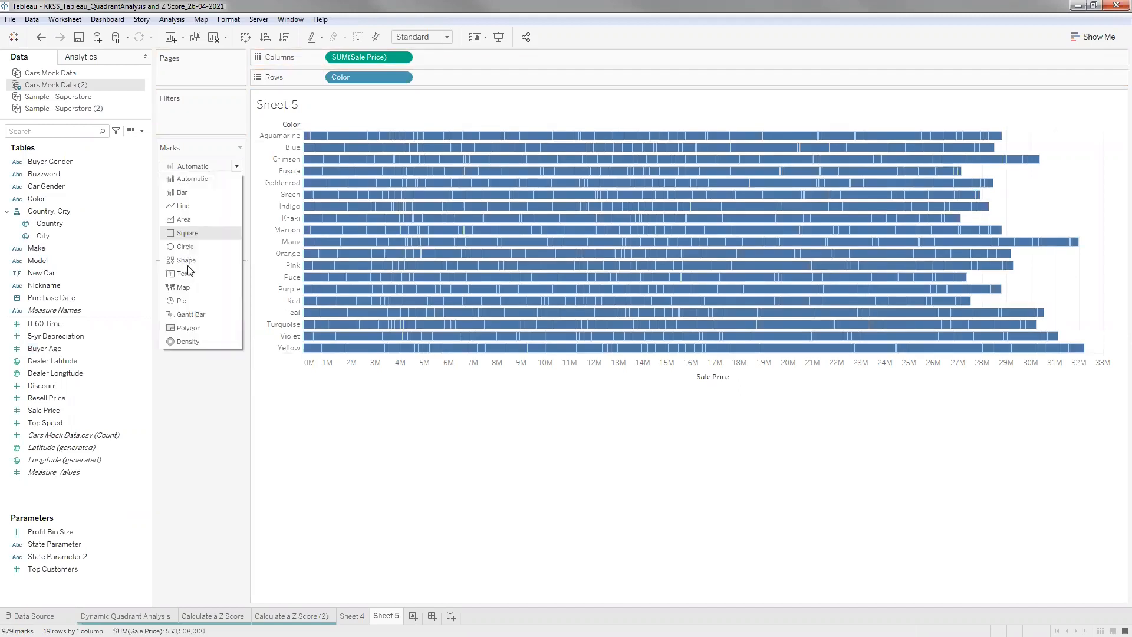
left_click(191, 343)
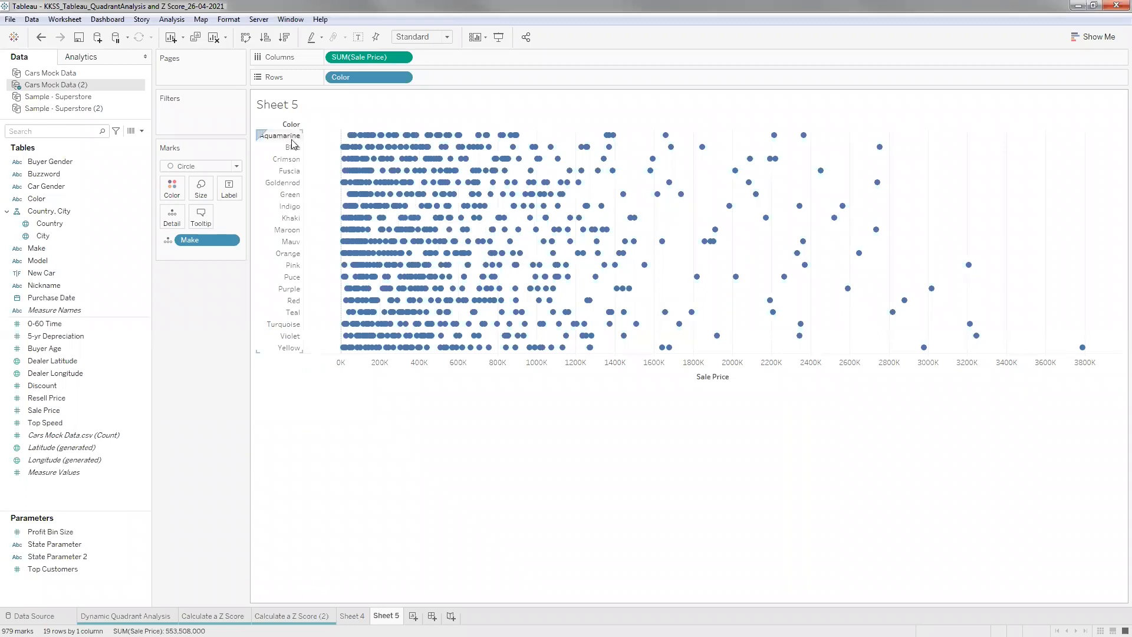
- Change the aggregation of Sale Price on the columns to Average
mouse_move(352, 140)
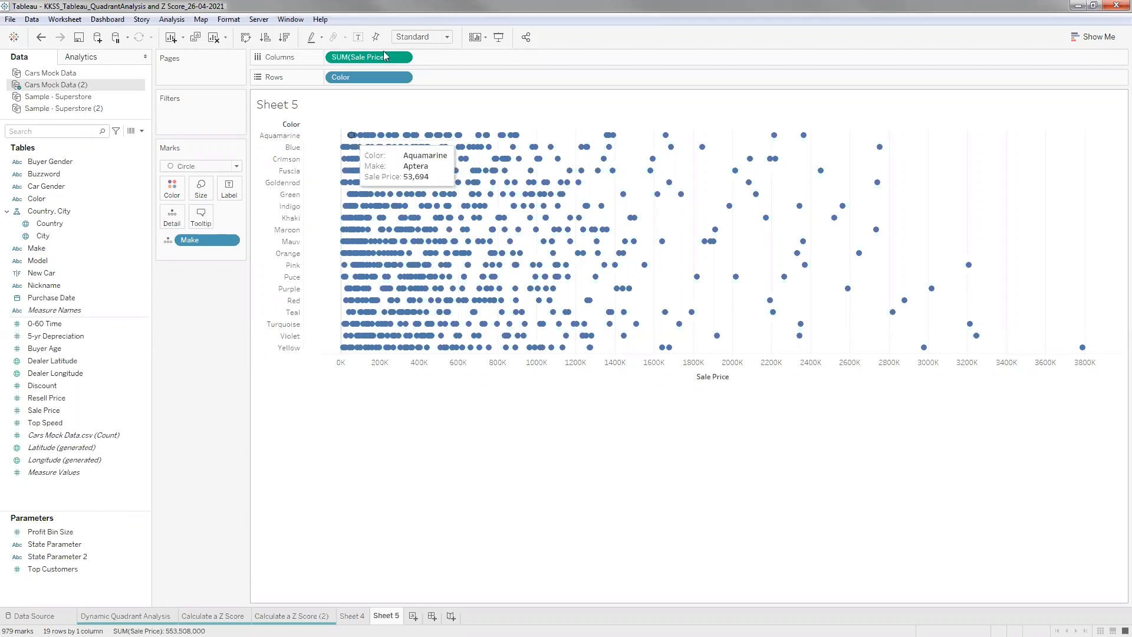
left_click(402, 58)
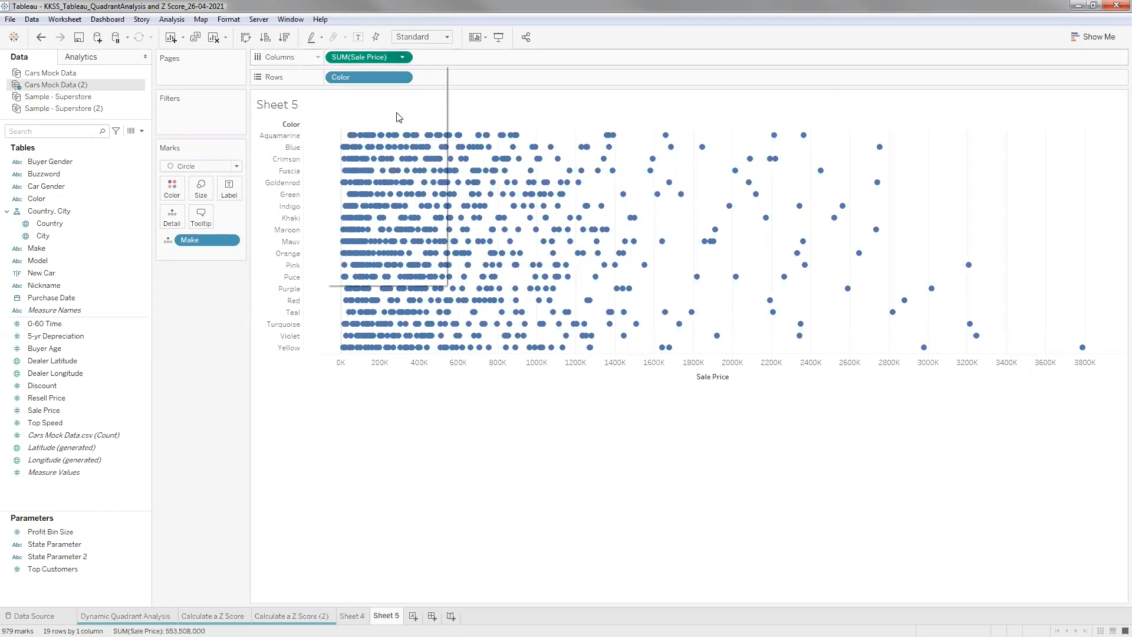
mouse_move(436, 178)
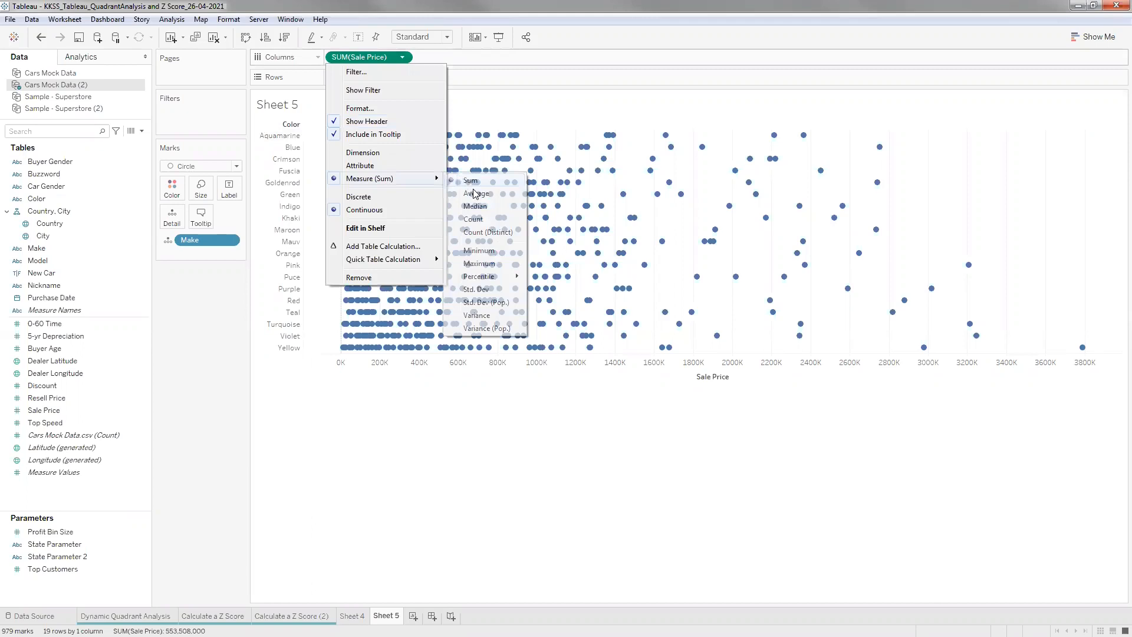
left_click(476, 194)
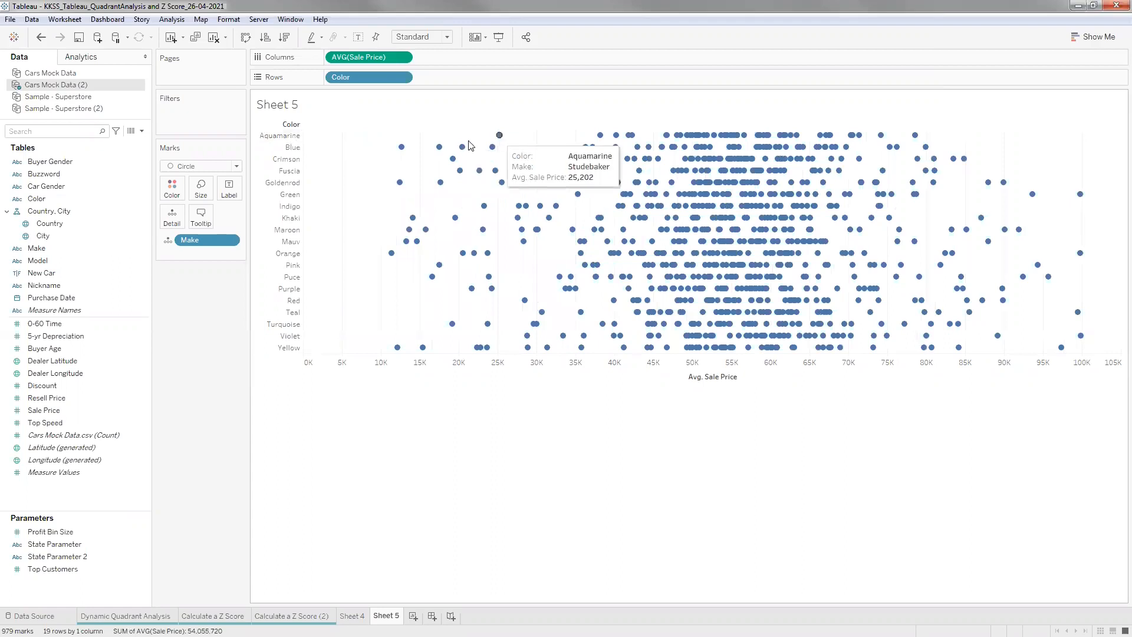
- Examine the makes plotted for Aquamarine by highlighting that color's row, and clear the highlight
left_click(81, 250)
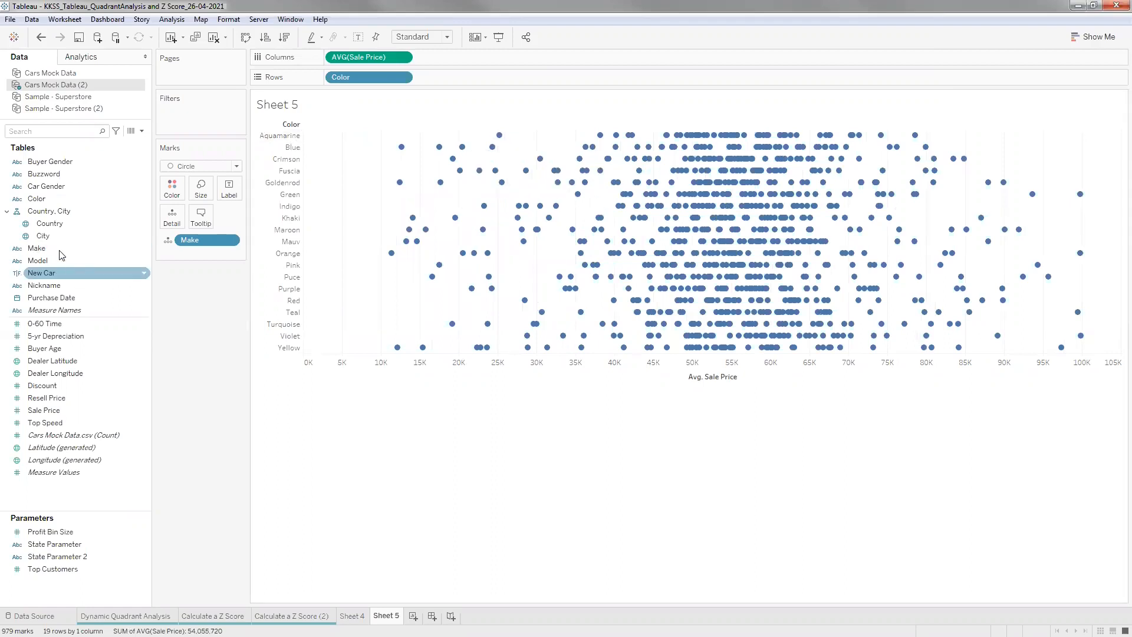
mouse_move(501, 141)
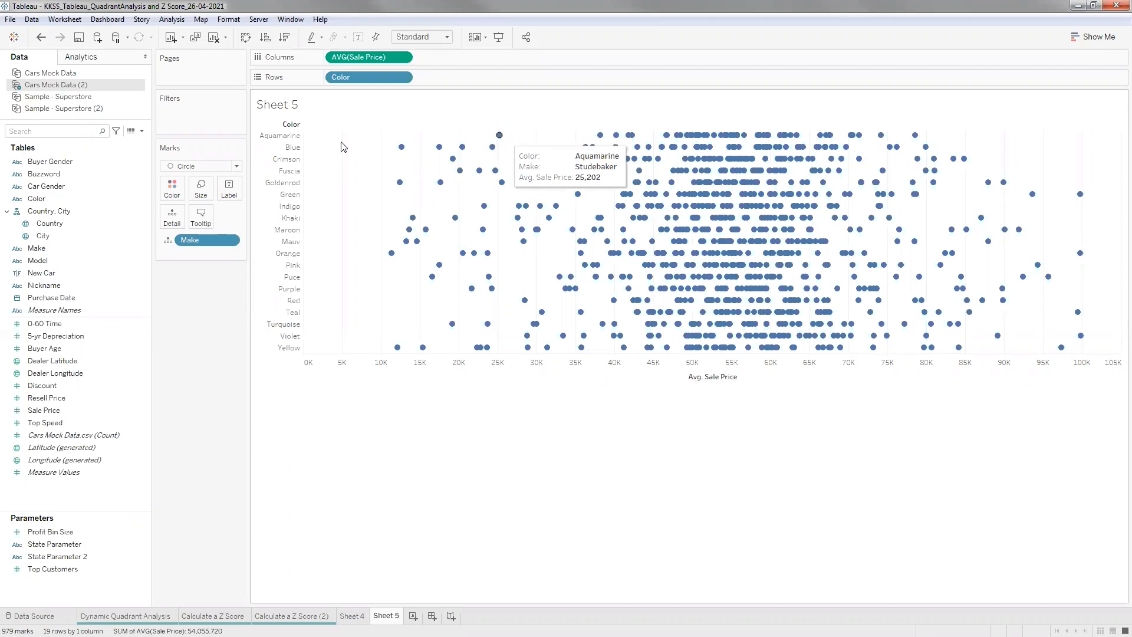
left_click(279, 138)
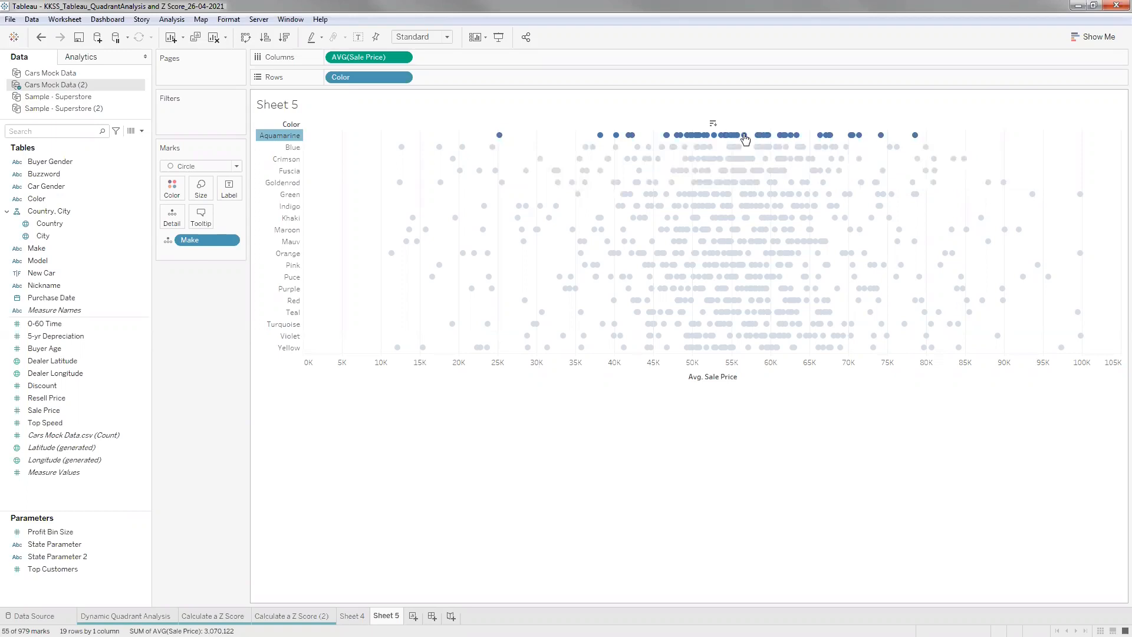
left_click(211, 337)
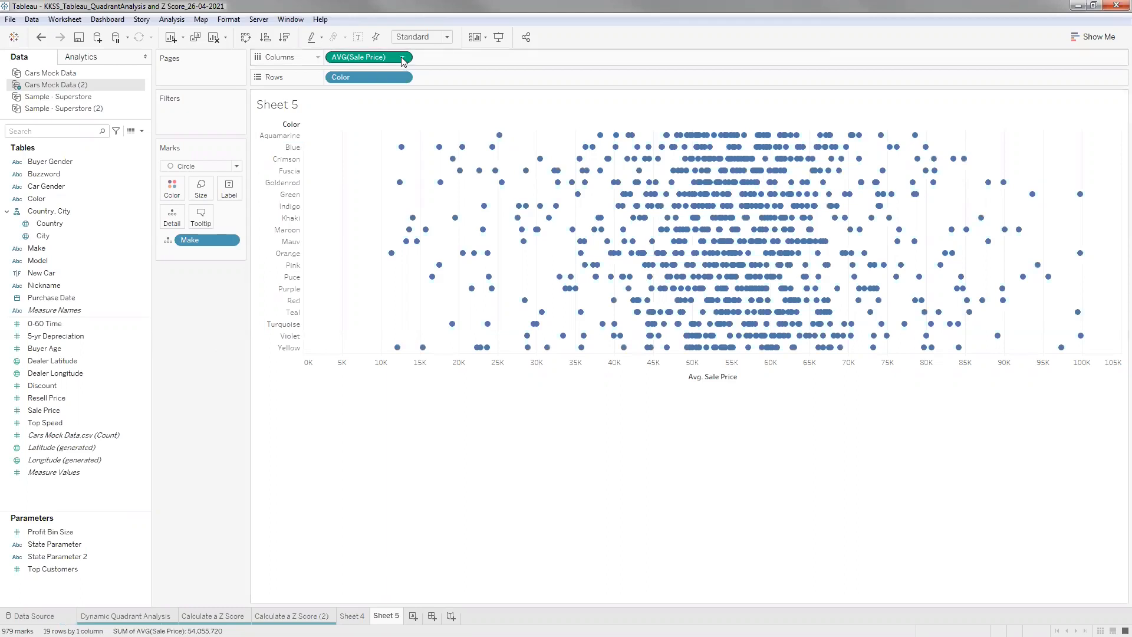
- Add an average line to the Avg. Sale Price chart for each color row, using the per-cell scope
left_click(81, 57)
left_click_drag(47, 105, 353, 155)
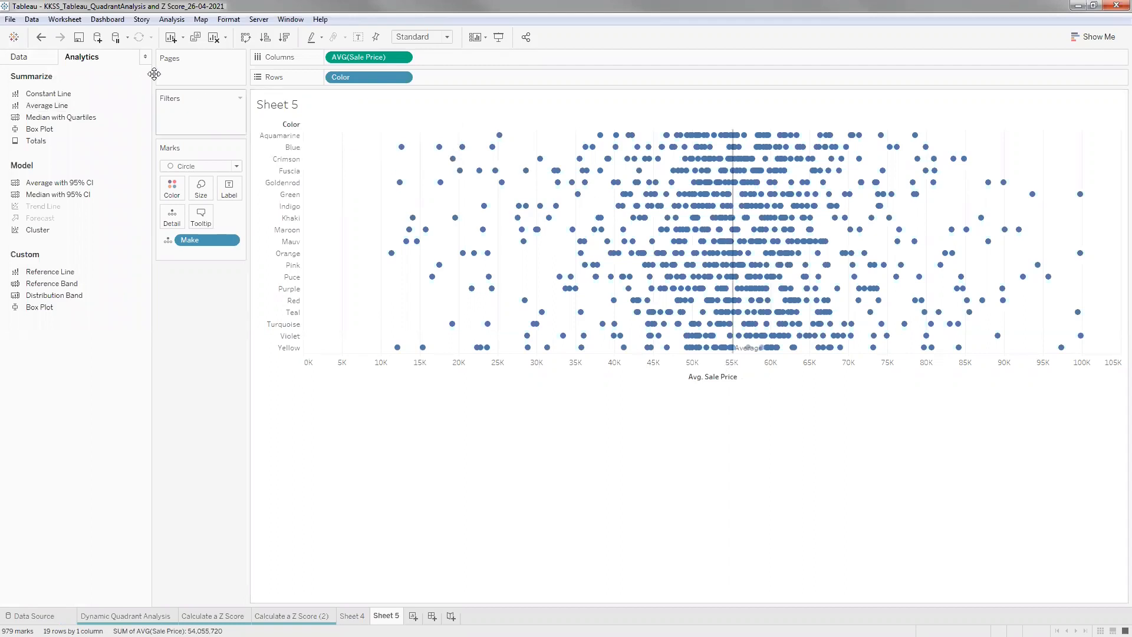
key("ctrl+z")
left_click_drag(59, 108, 445, 147)
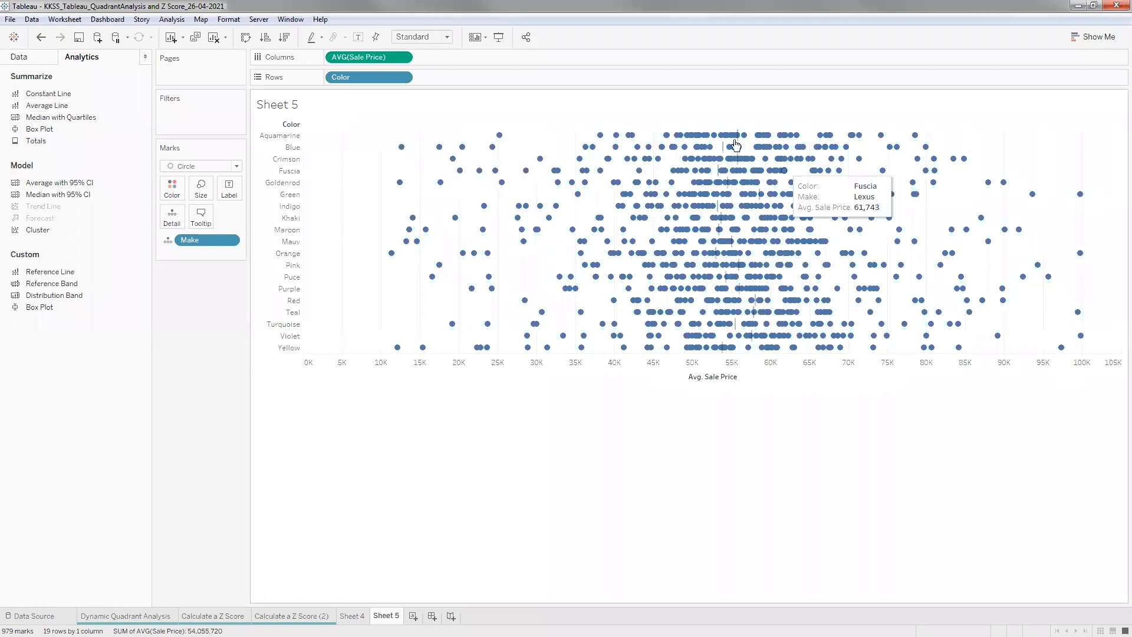
- Compare the Aquamarine makes with that color's average line by highlighting its row, and clear the highlight
mouse_move(738, 137)
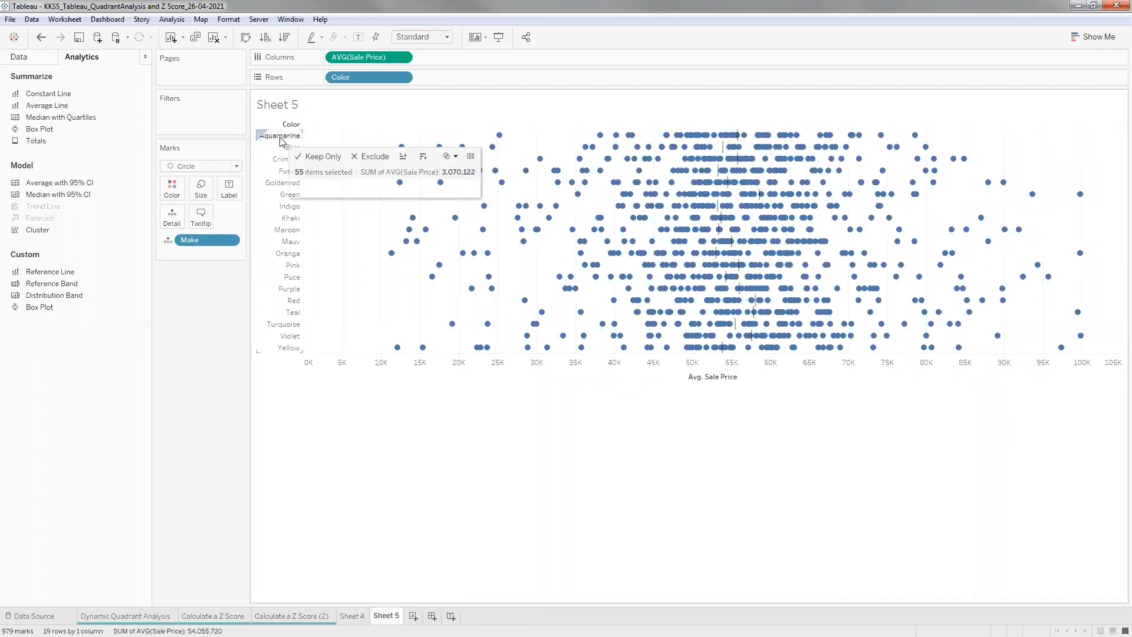
left_click(280, 137)
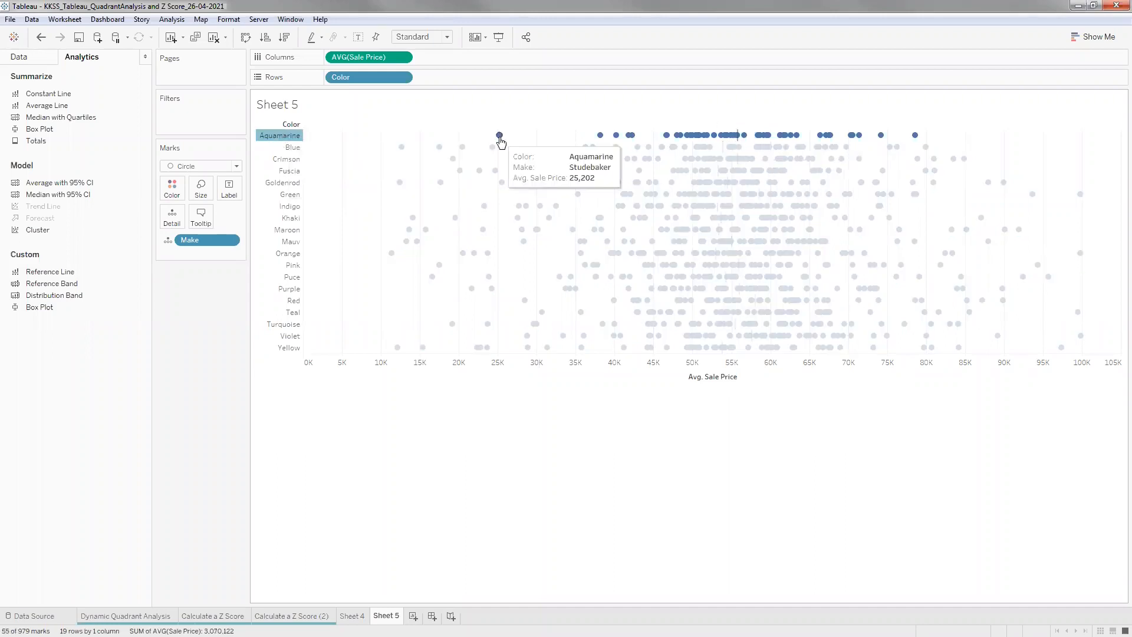
mouse_move(738, 139)
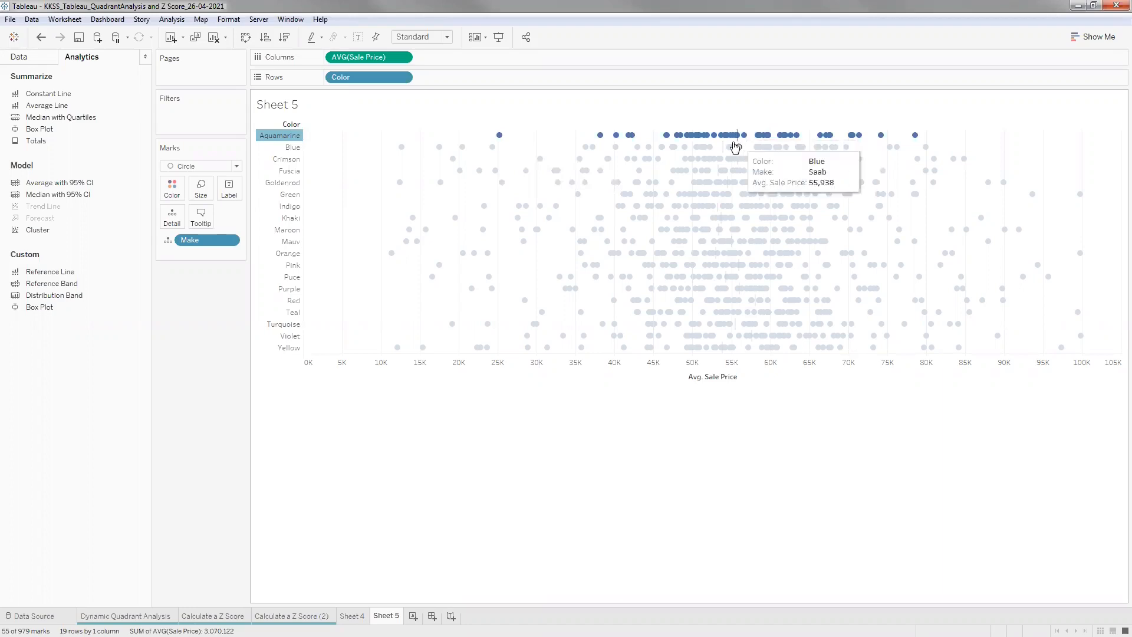
key("Escape")
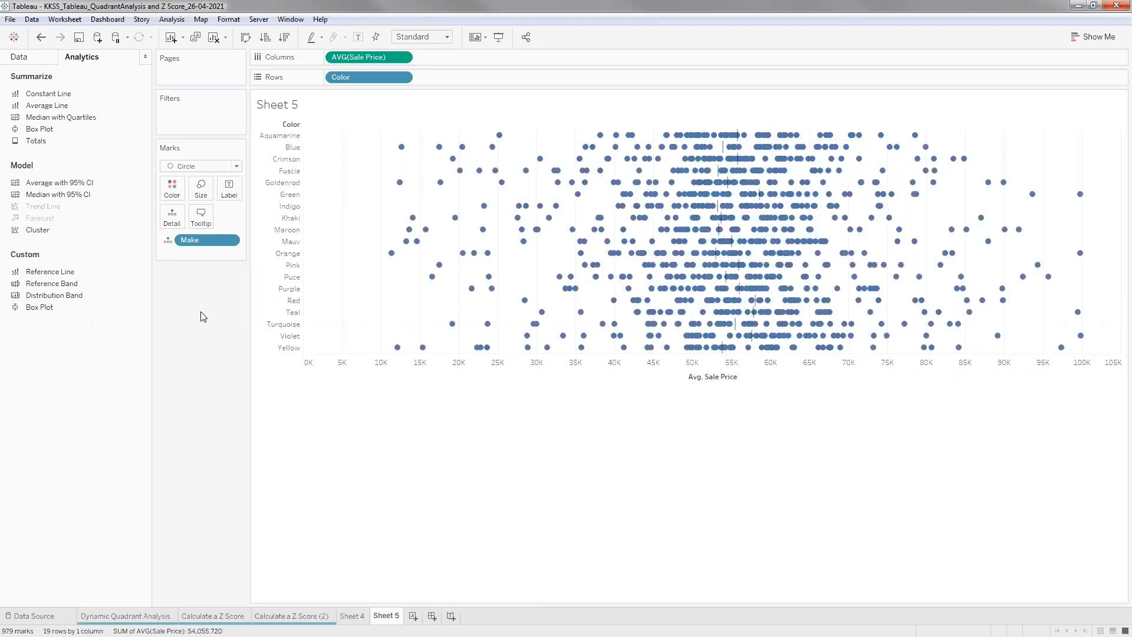
- Create a calculated field in Cars Mock Data (2) and name it Z Score
left_click(34, 59)
left_click(141, 130)
left_click(111, 142)
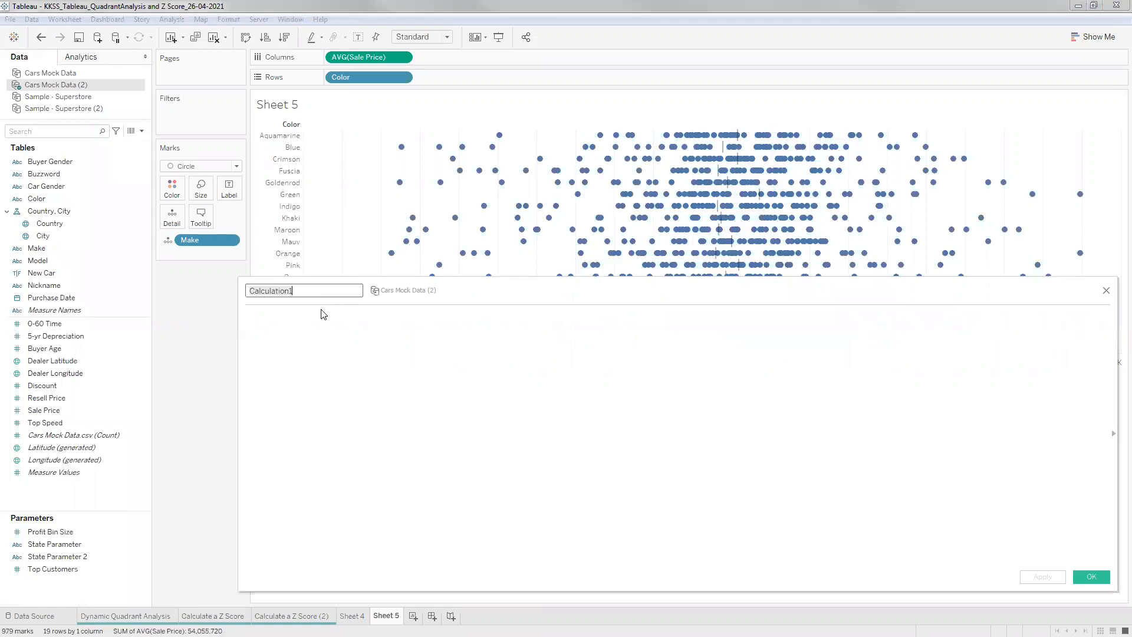
type("Z Sco")
key("BackSpace")
key("BackSpace")
- Begin the Z Score formula with an opening parenthesis followed by the average sale price, AVG([Sale Price])
left_click(310, 325)
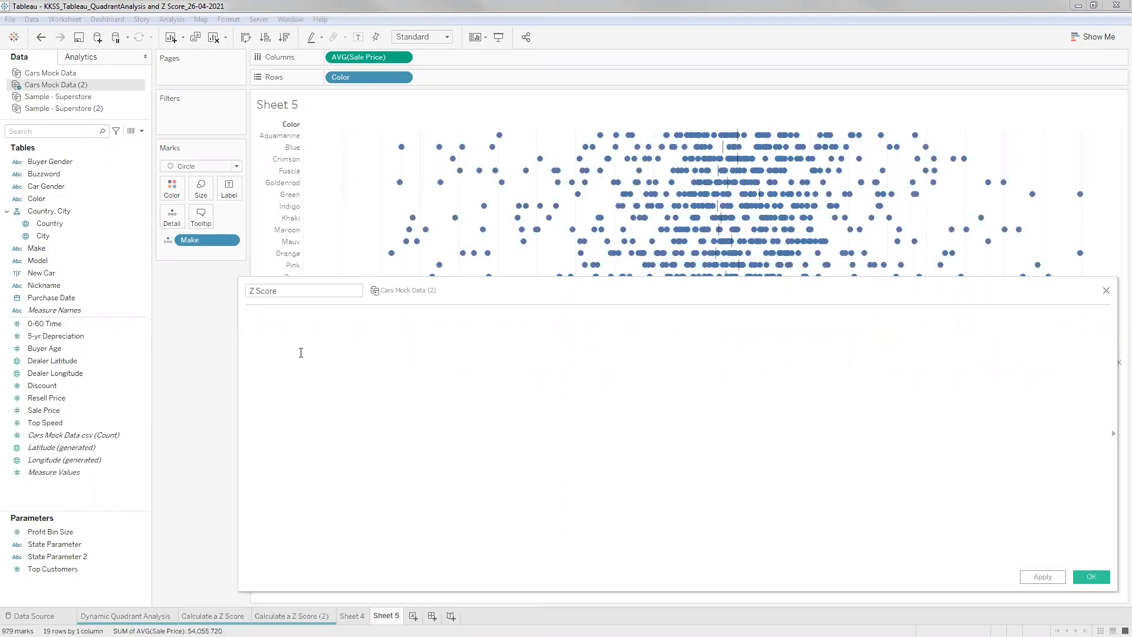
type("AVG")
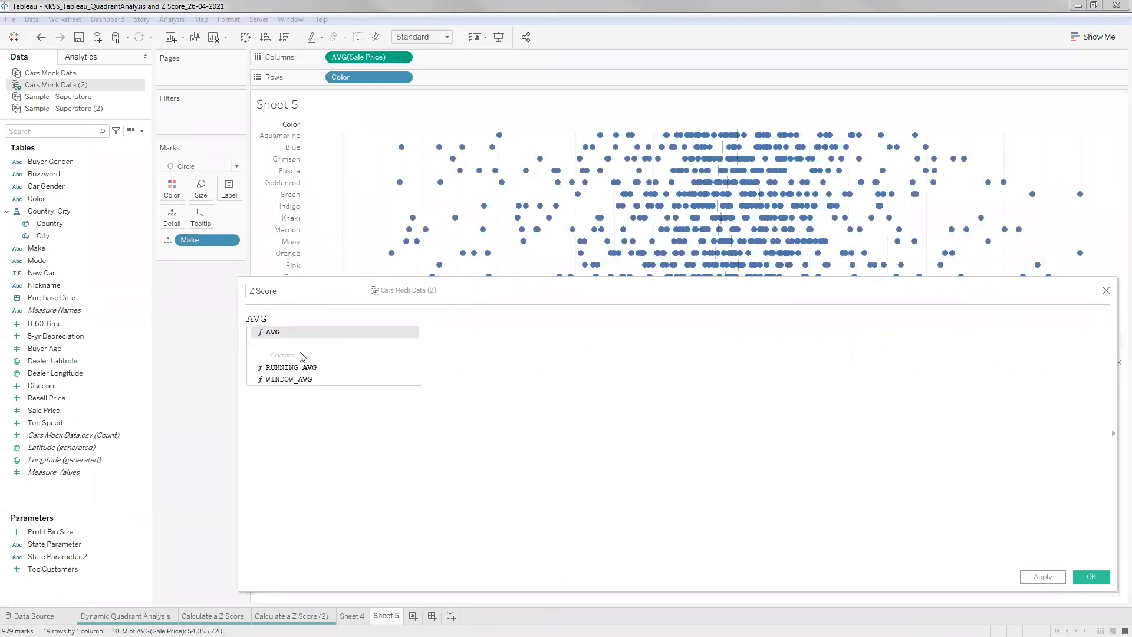
key("BackSpace")
key("BackSpace")
key("BackSpace")
type("(")
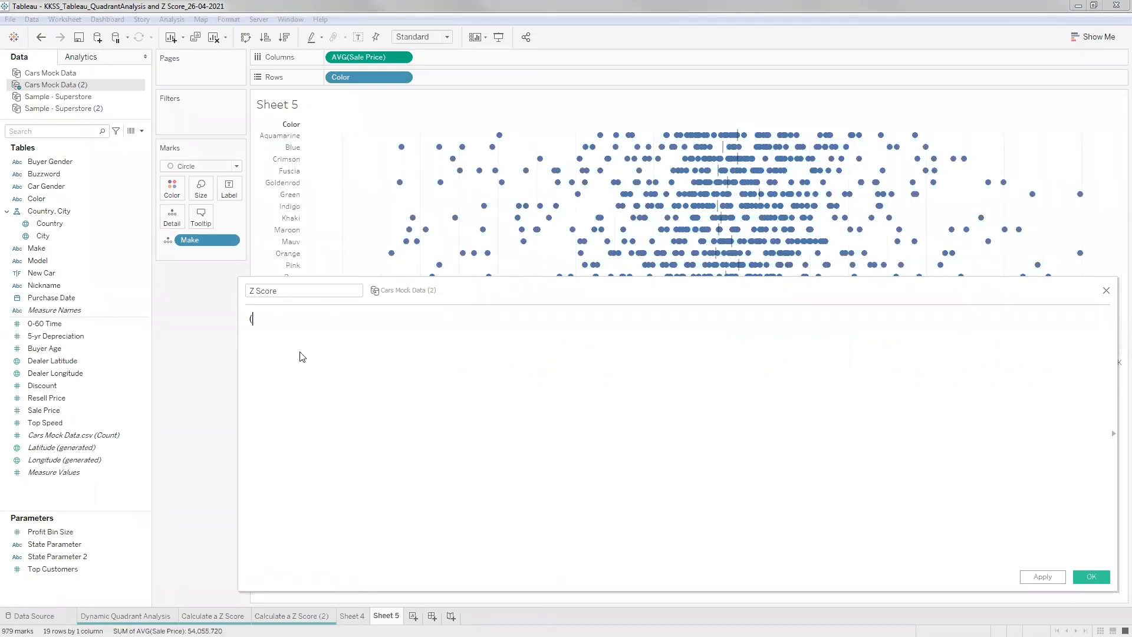
type("AVG([Sale Price")
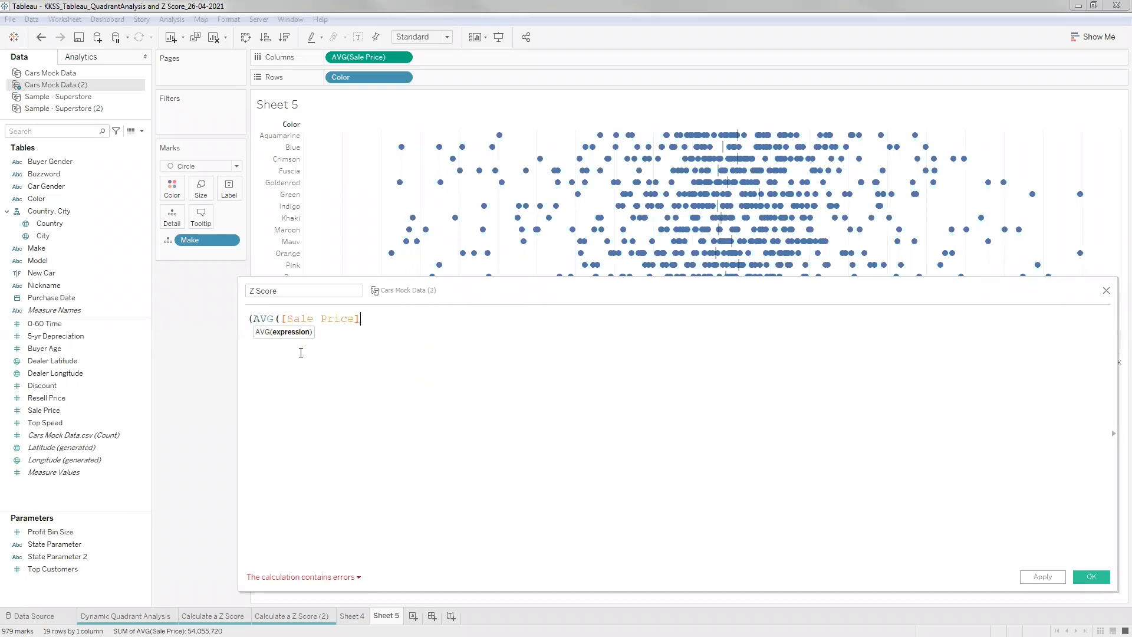
- Extend the formula by subtracting a WINDOW_AVG of the average Sale Price
type(")-WIN")
key("BackSpace")
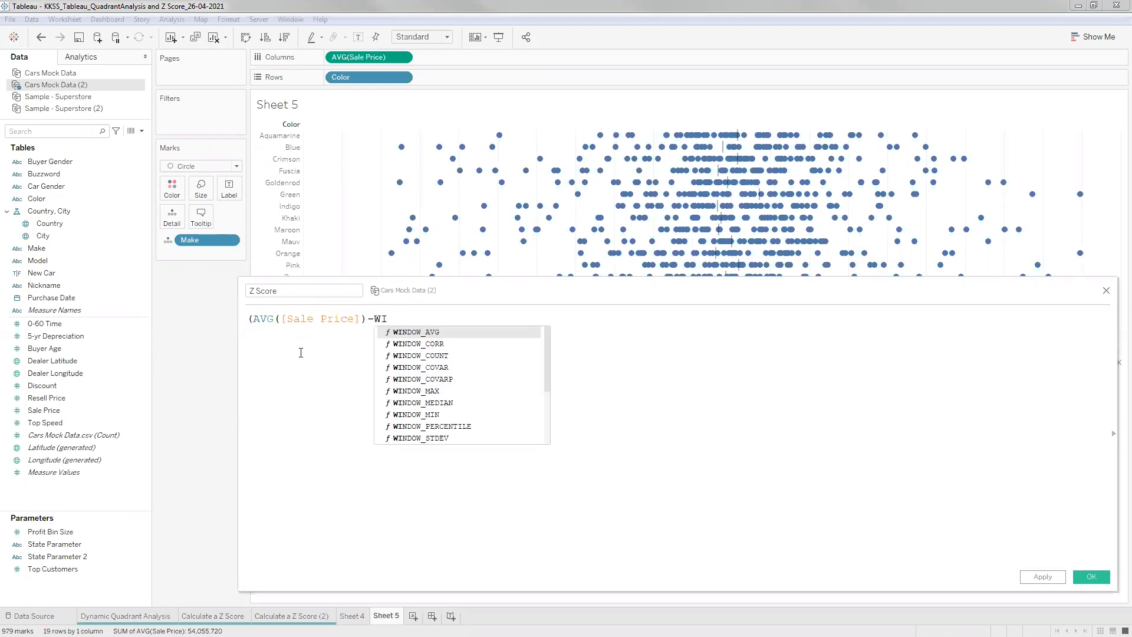
type("NDOQ")
key("BackSpace")
key("BackSpace")
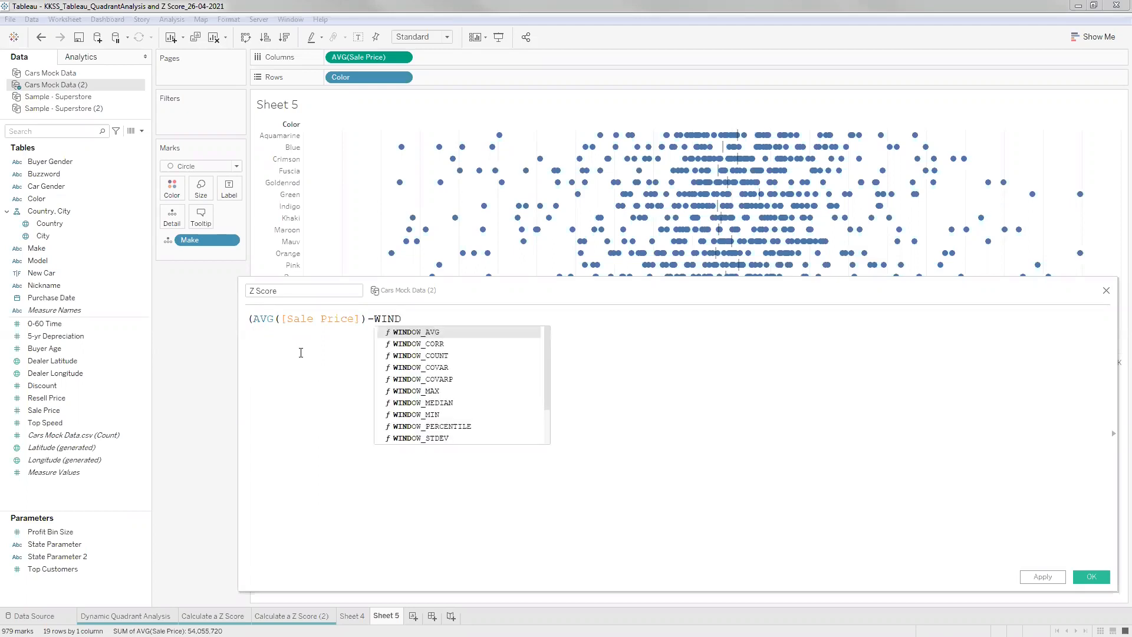
type("ow_")
key("Return")
type("AVG(AVG")
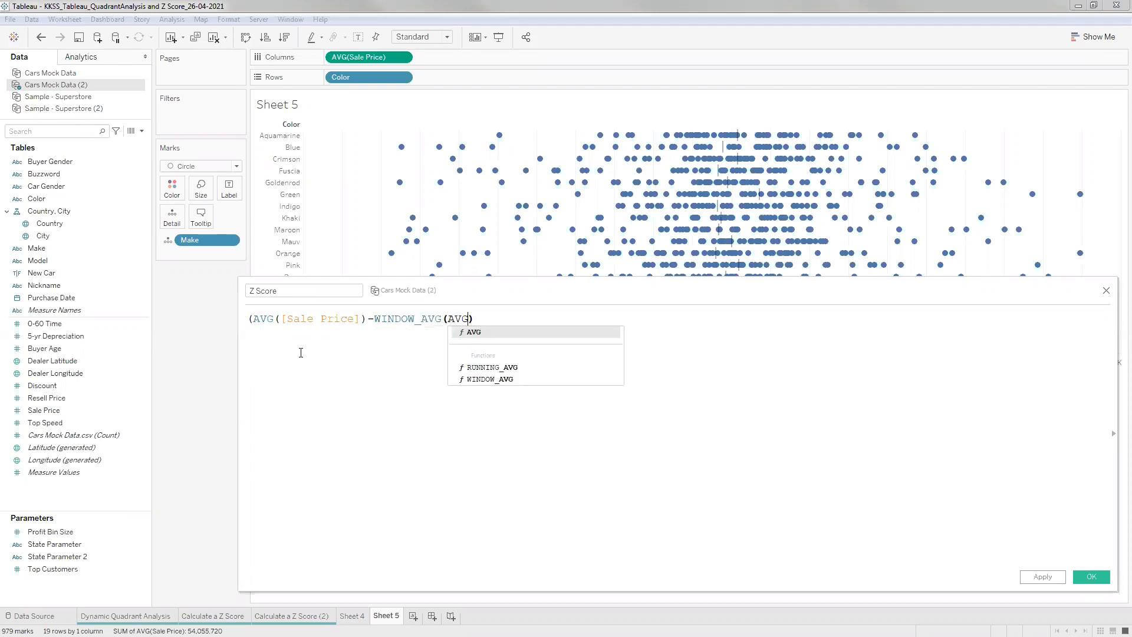
type(") (S")
key("Return")
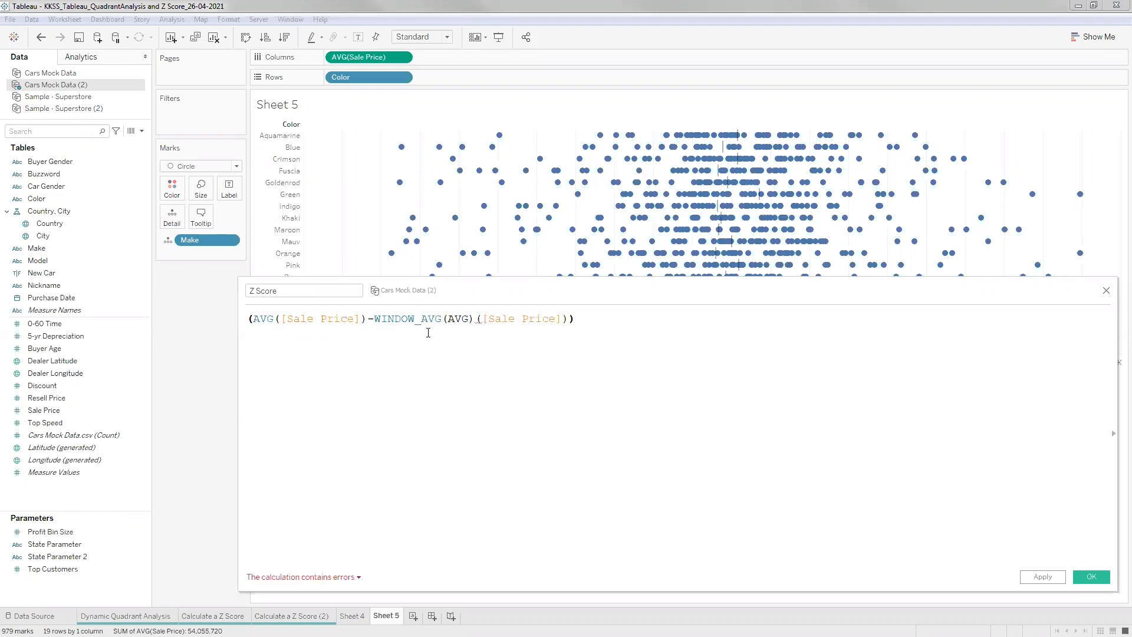
- Correct the parentheses so the numerator reads (AVG([Sale Price])-WINDOW_AVG(AVG([Sale Price])))
left_click(474, 318)
key("BackSpace")
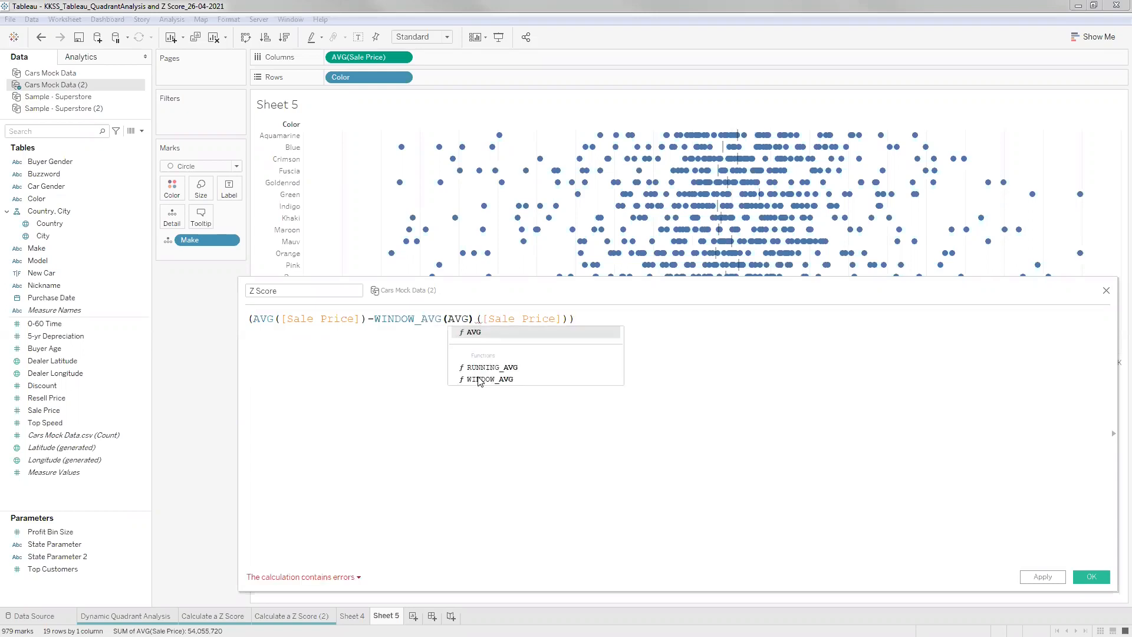
left_click(578, 322)
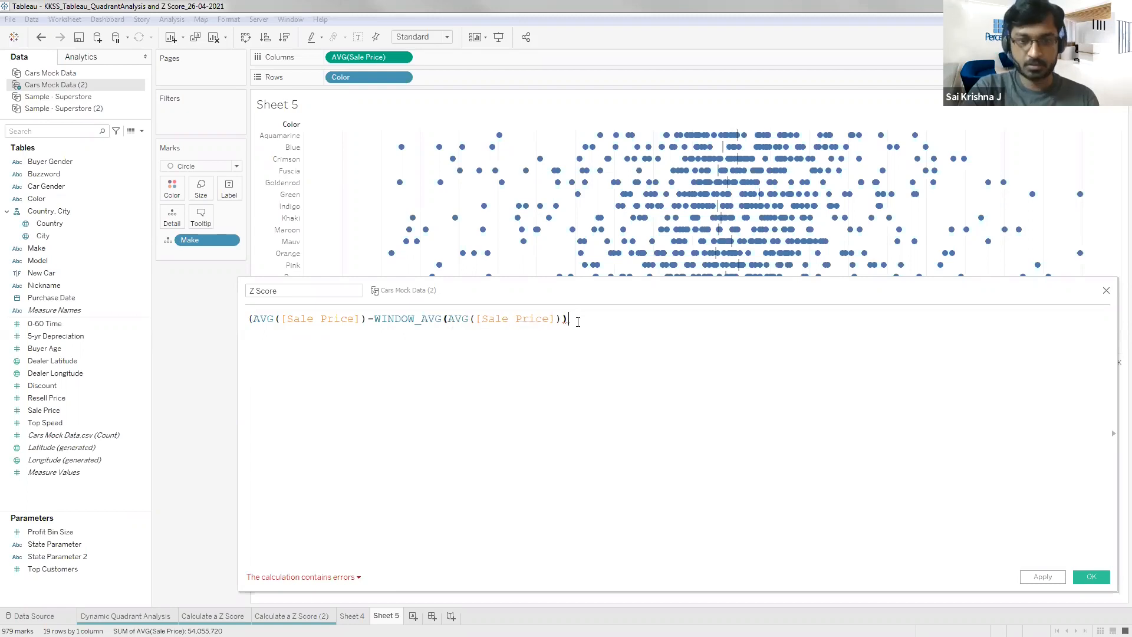
type(")")
- Divide the numerator by WINDOW_STDEV(AVG([Sale Price])), putting the slash and the denominator on separate lines
key("Return")
type("/")
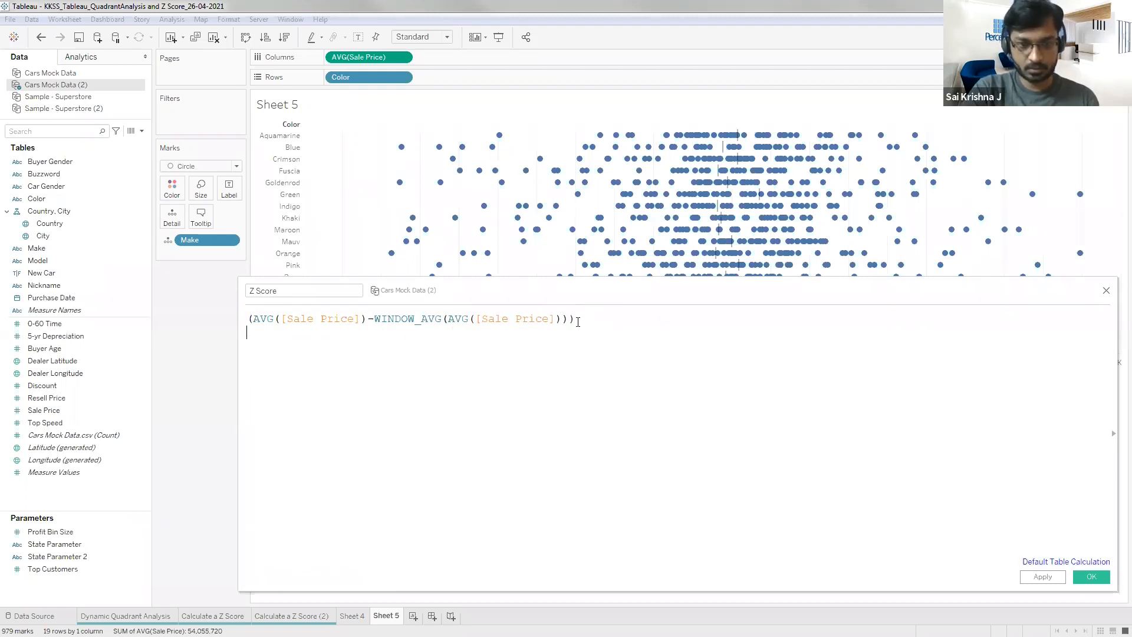
key("Return")
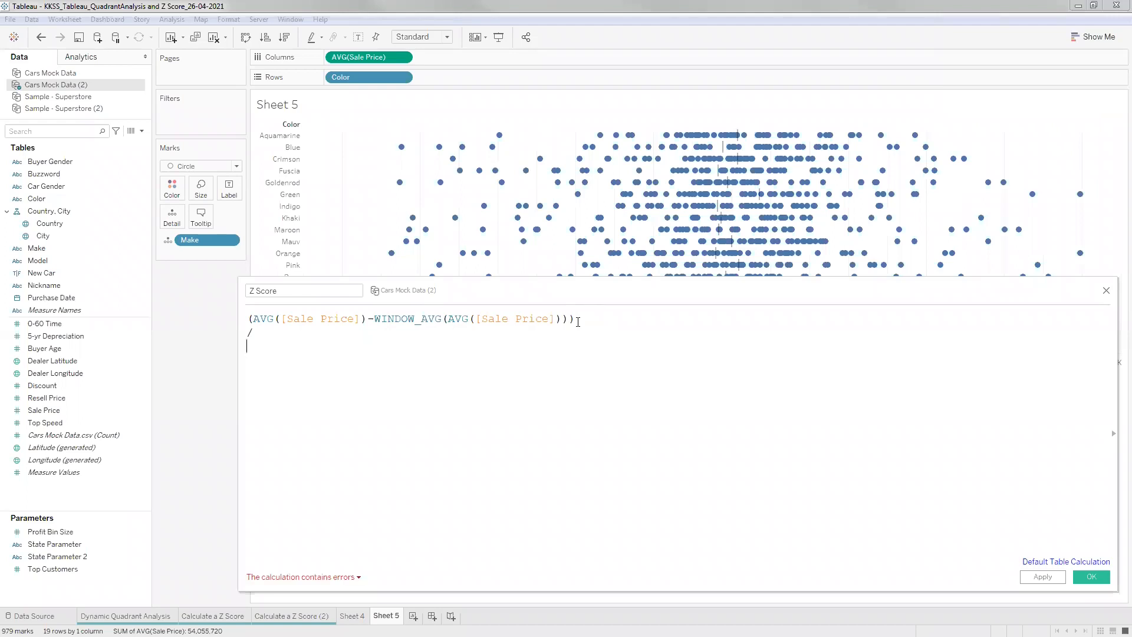
type("WIN")
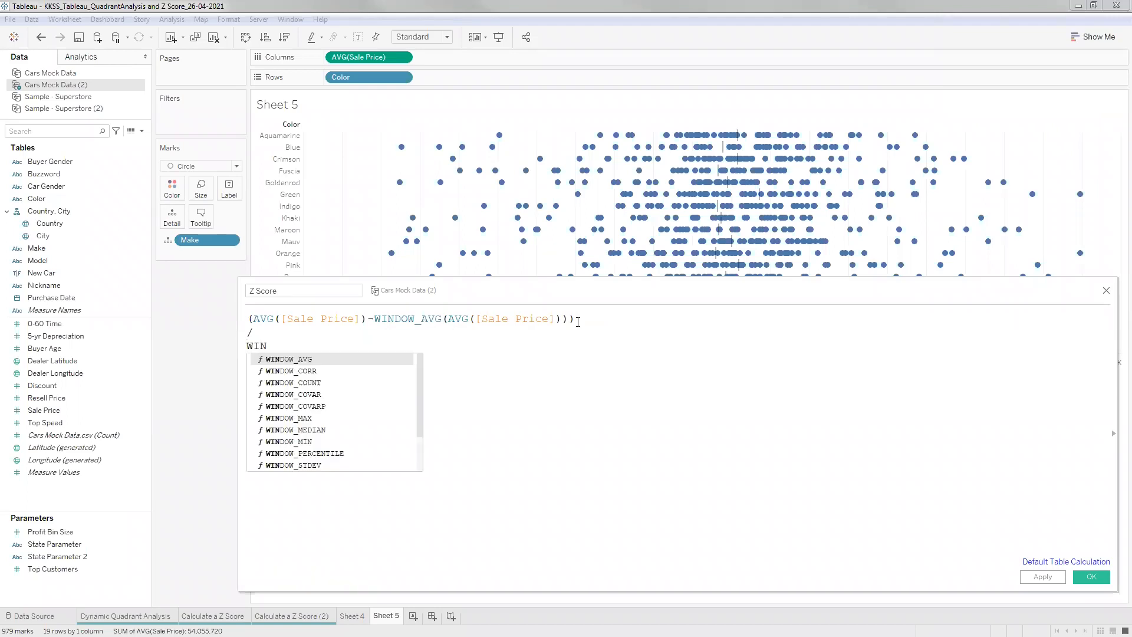
key("BackSpace")
key("BackSpace")
type("INDOW_S")
key("Return")
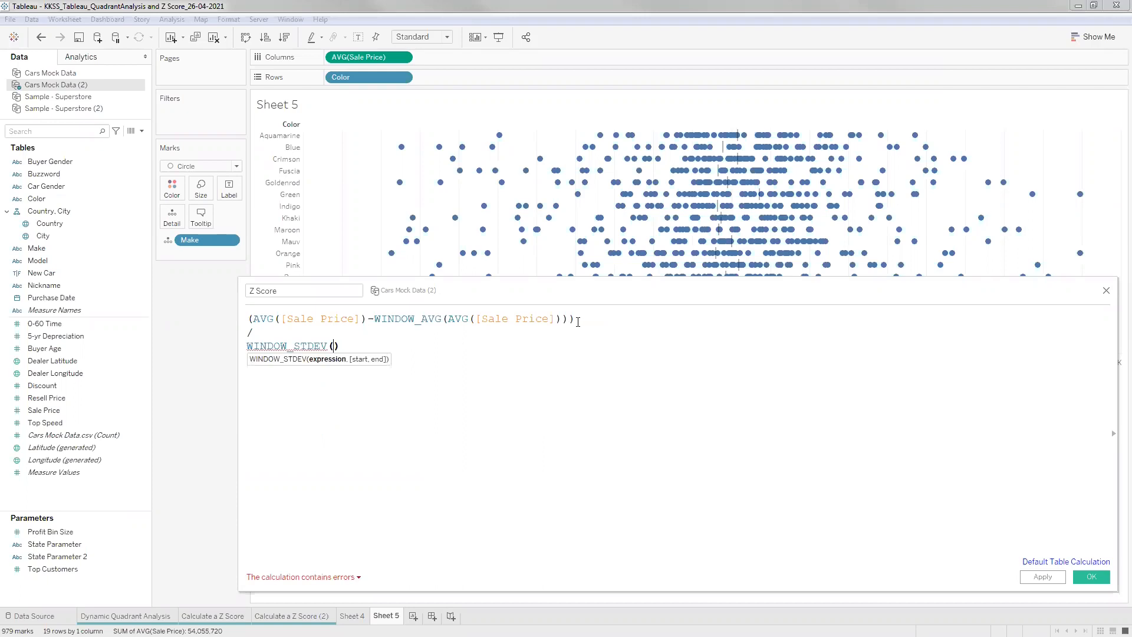
type("AVG(")
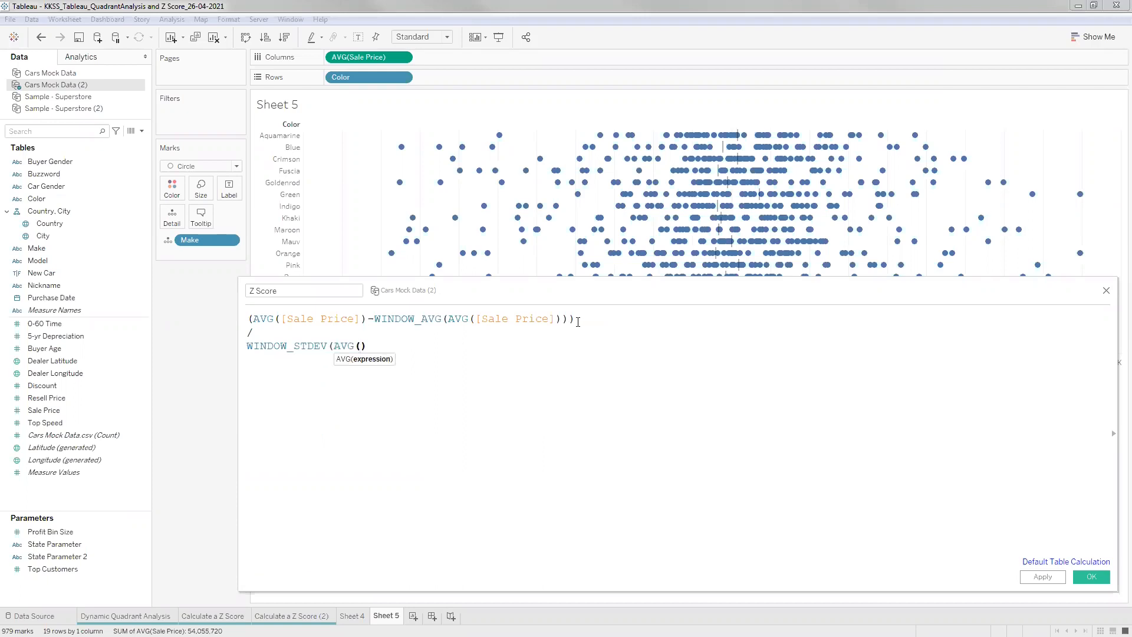
type("Sa")
key("Return")
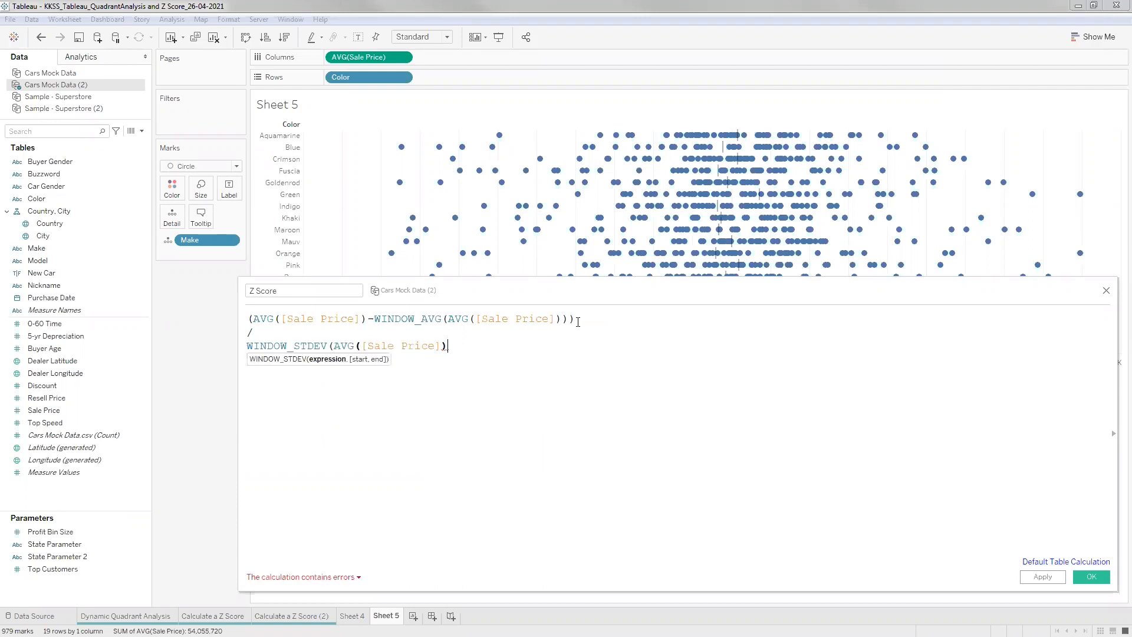
type(")")
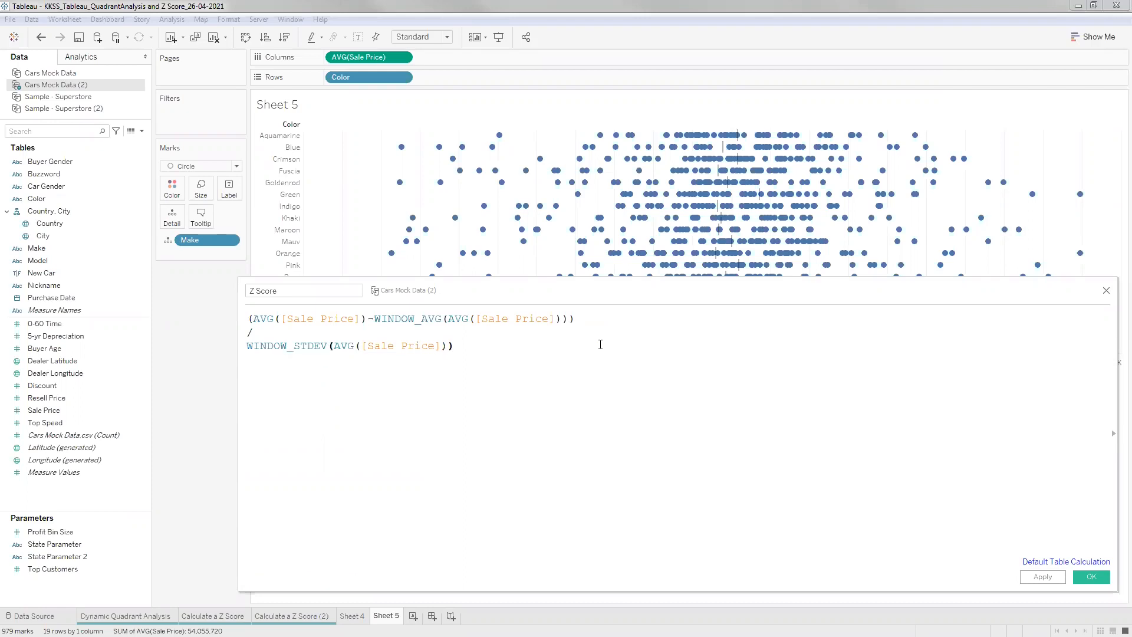
- Enlarge the formula text and move the calculation editor down to uncover more of the chart
scroll(606, 359, "up", 1)
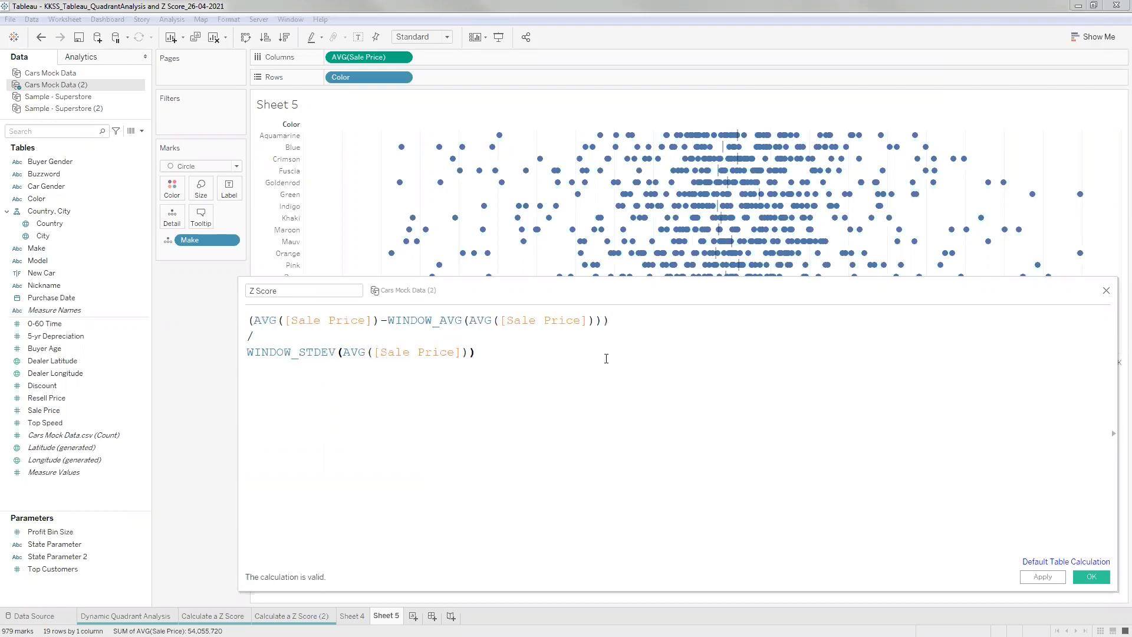
left_click(496, 363)
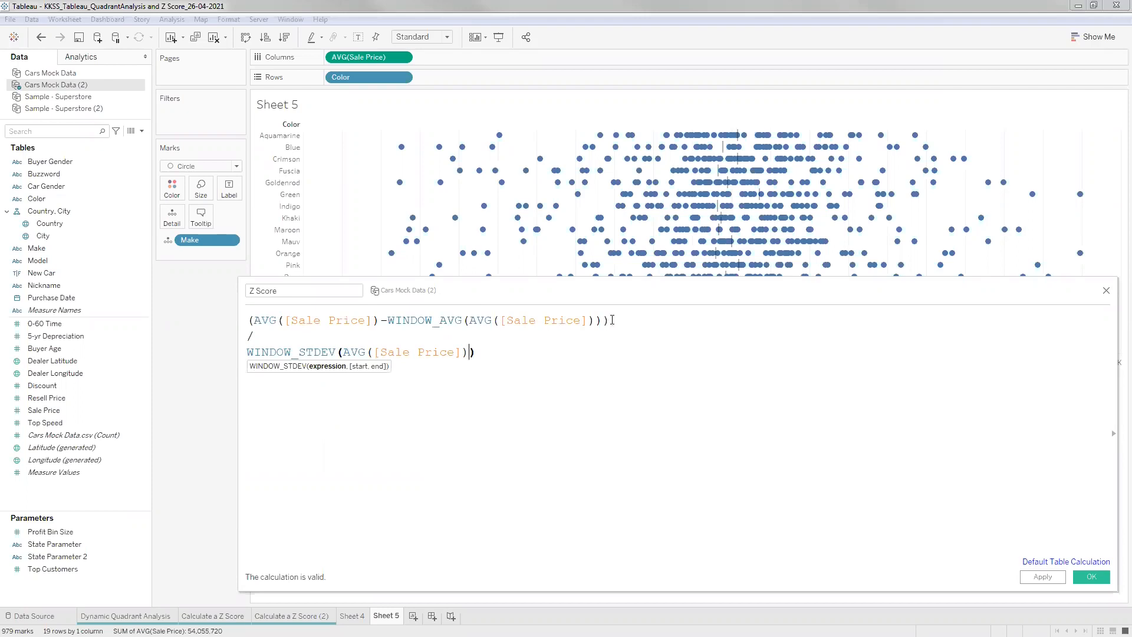
left_click(628, 326)
left_click_drag(473, 291, 452, 341)
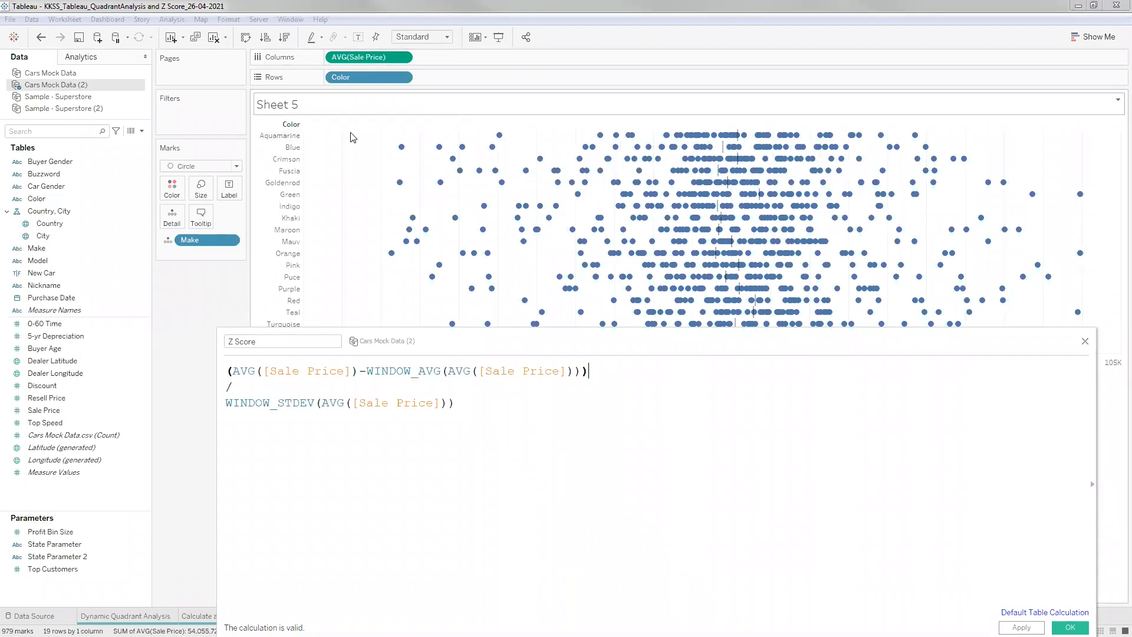
- Examine the formula's average, window average and standard deviation terms against the marks in the Aquamarine row
mouse_move(502, 143)
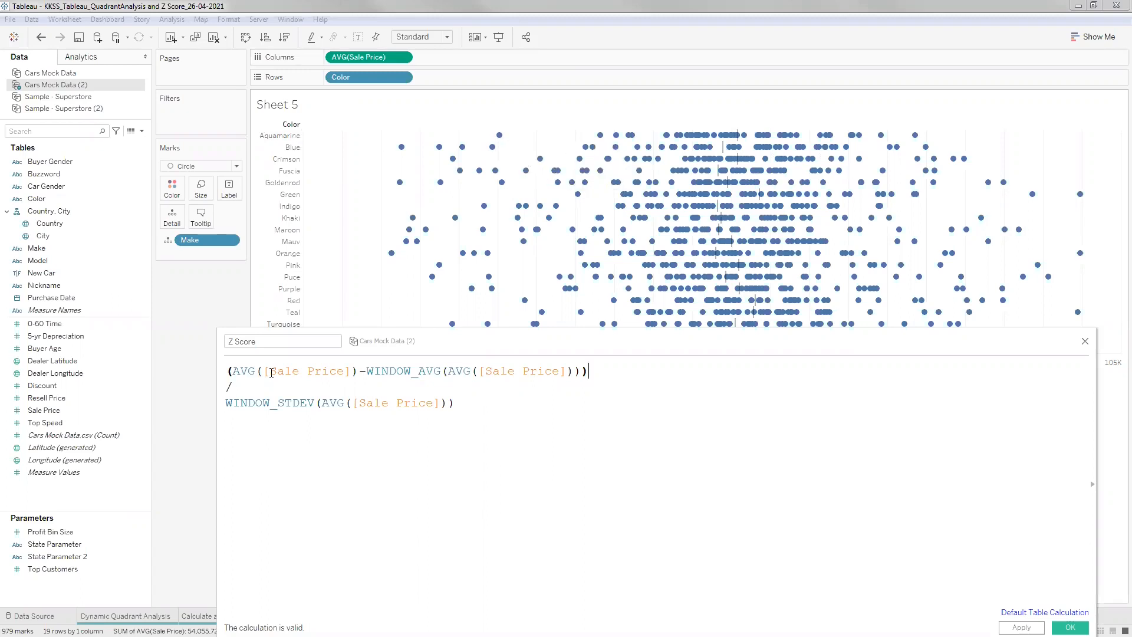
left_click_drag(232, 371, 354, 362)
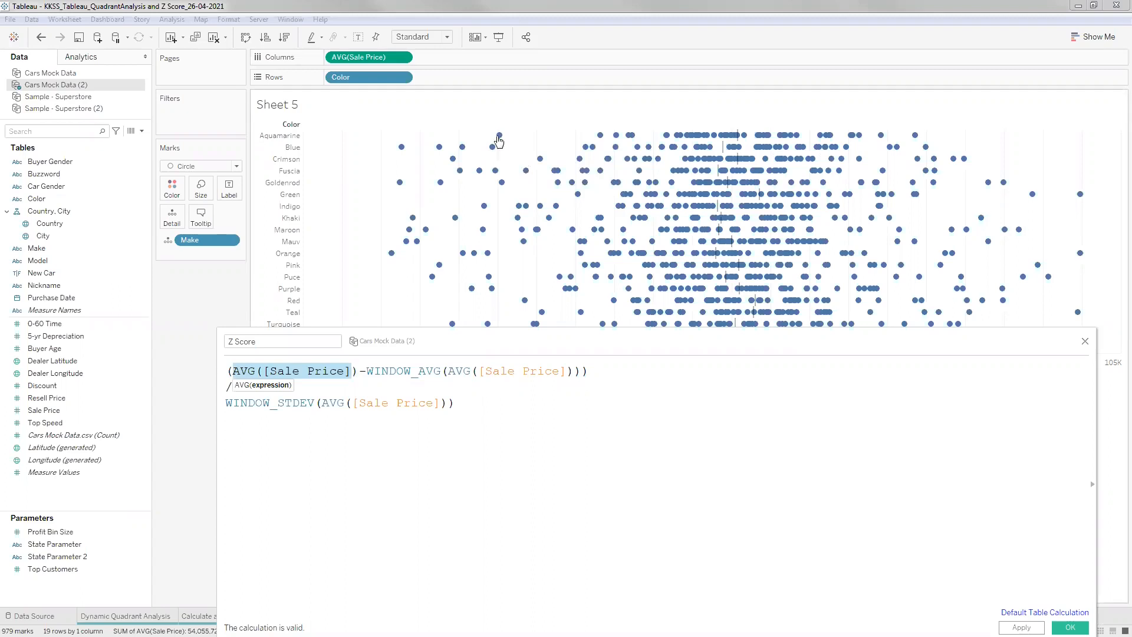
left_click(372, 378)
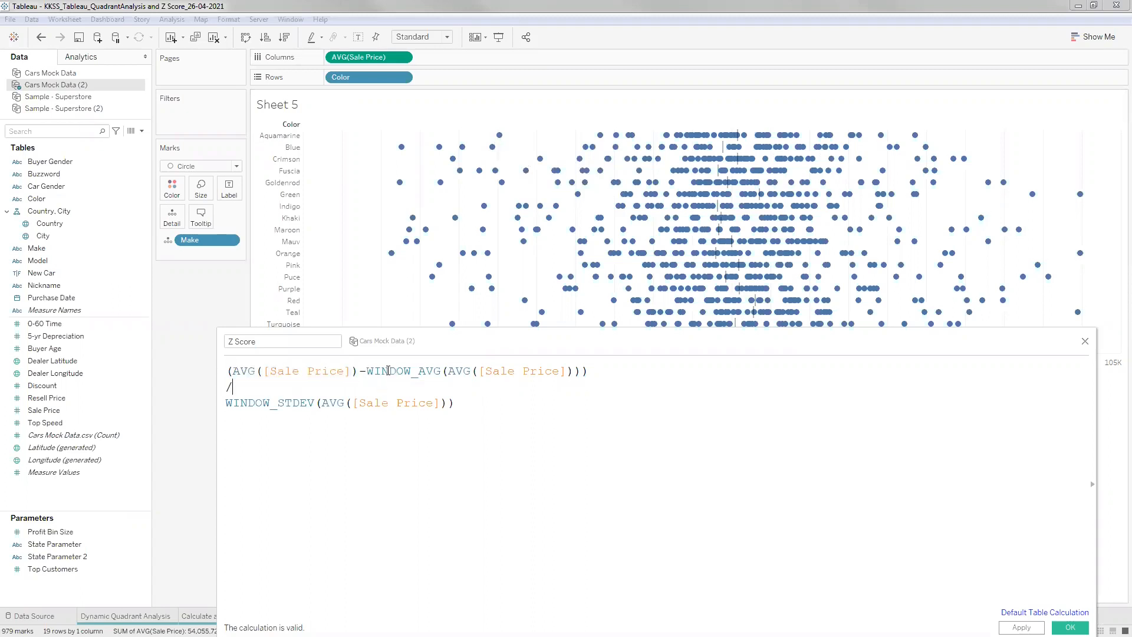
left_click_drag(582, 368, 366, 371)
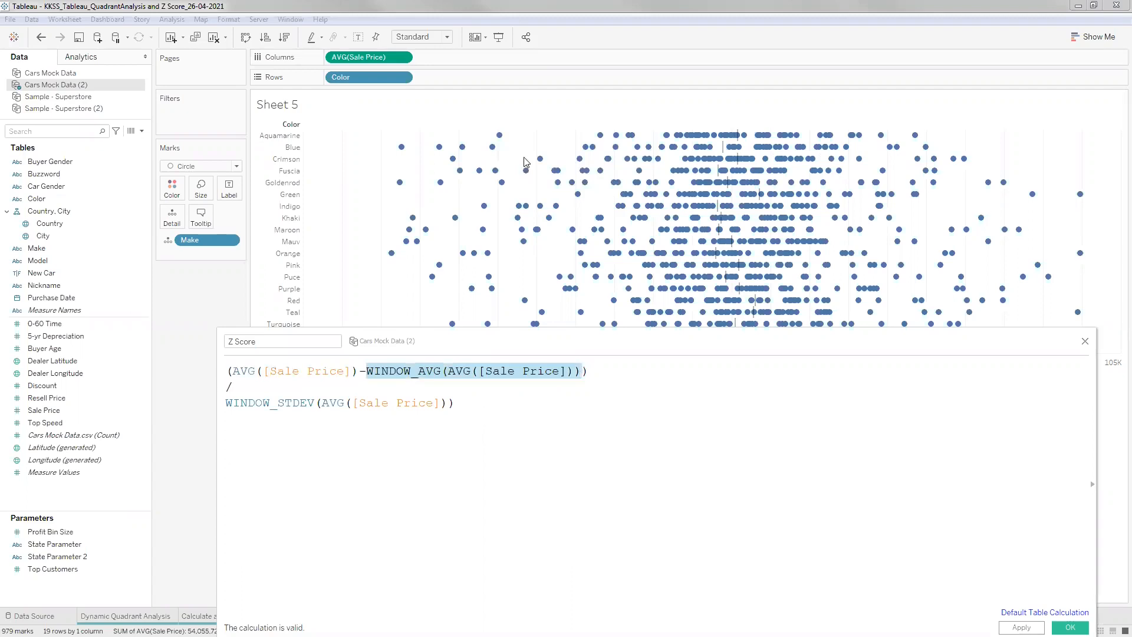
left_click(474, 382)
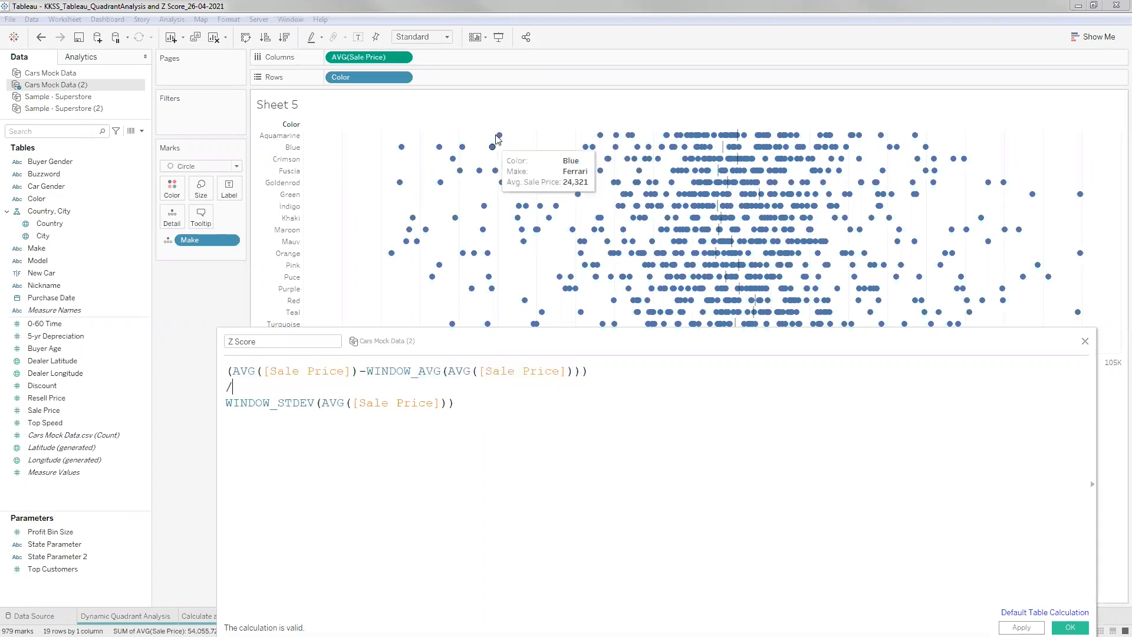
left_click(275, 137)
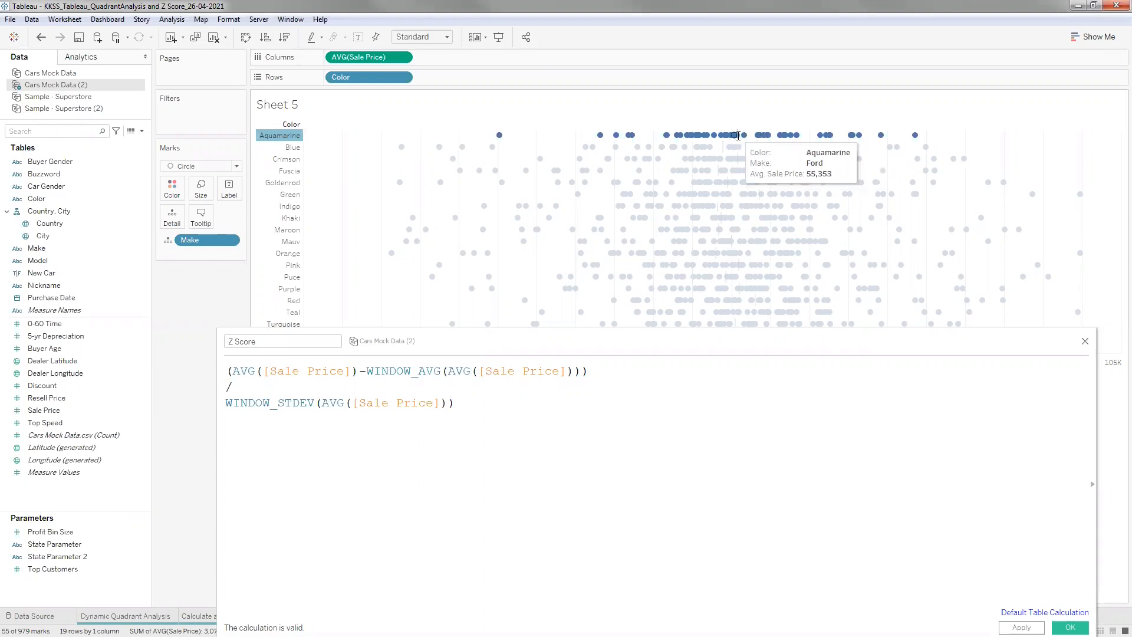
left_click(228, 387)
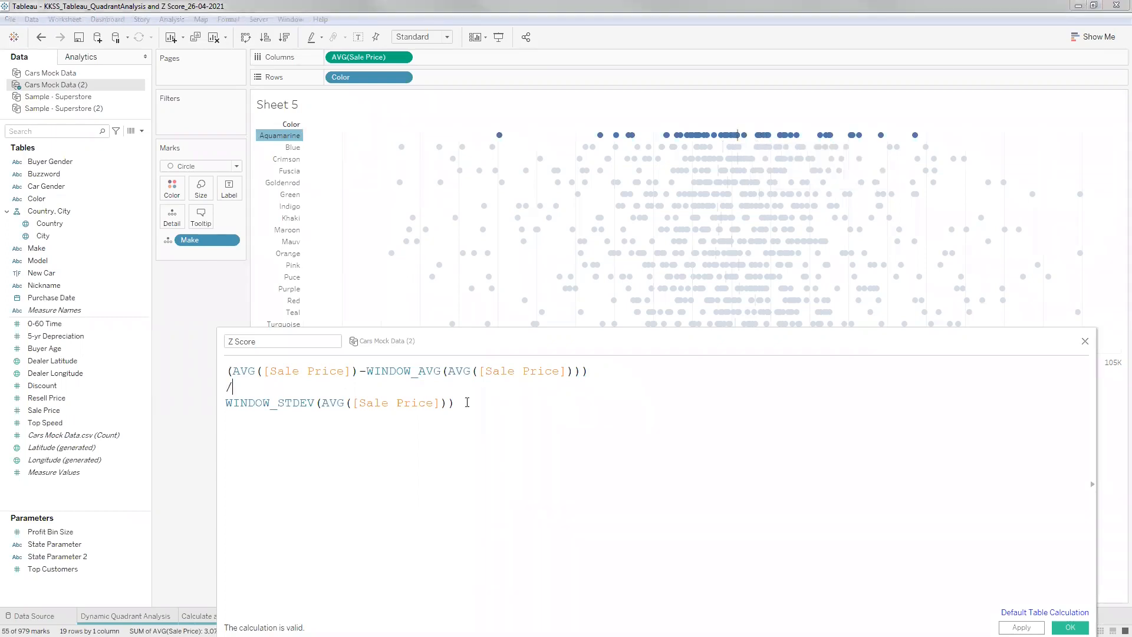
left_click_drag(455, 404, 229, 405)
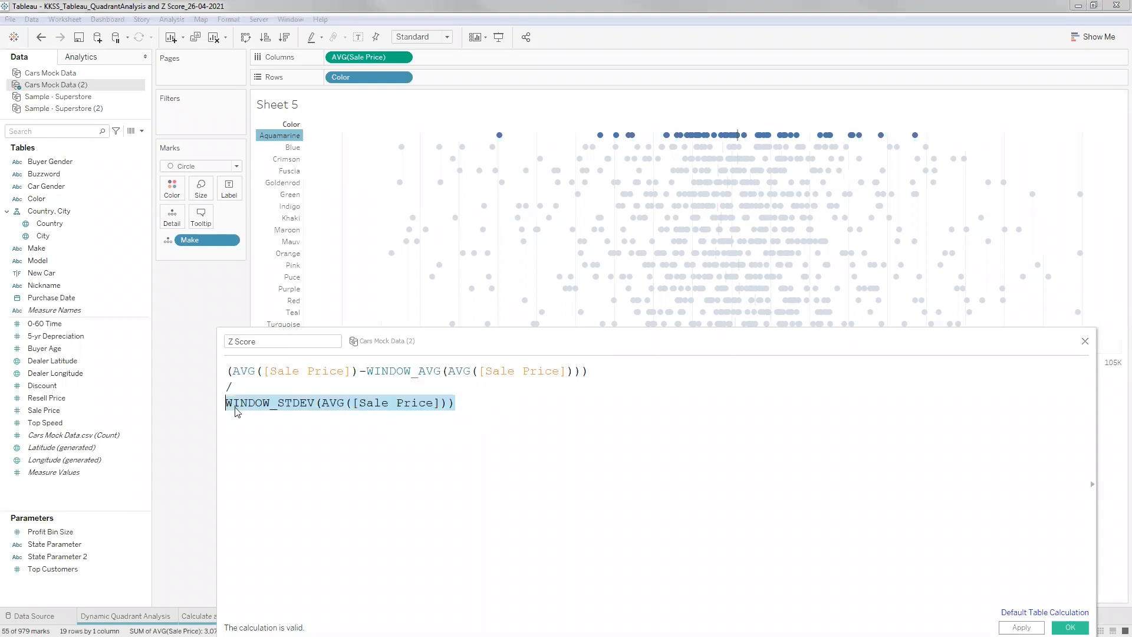
- Examine the AVG, WINDOW_AVG and WINDOW_STDEV terms of the Z Score formula, with the formula text enlarged
left_click(299, 408)
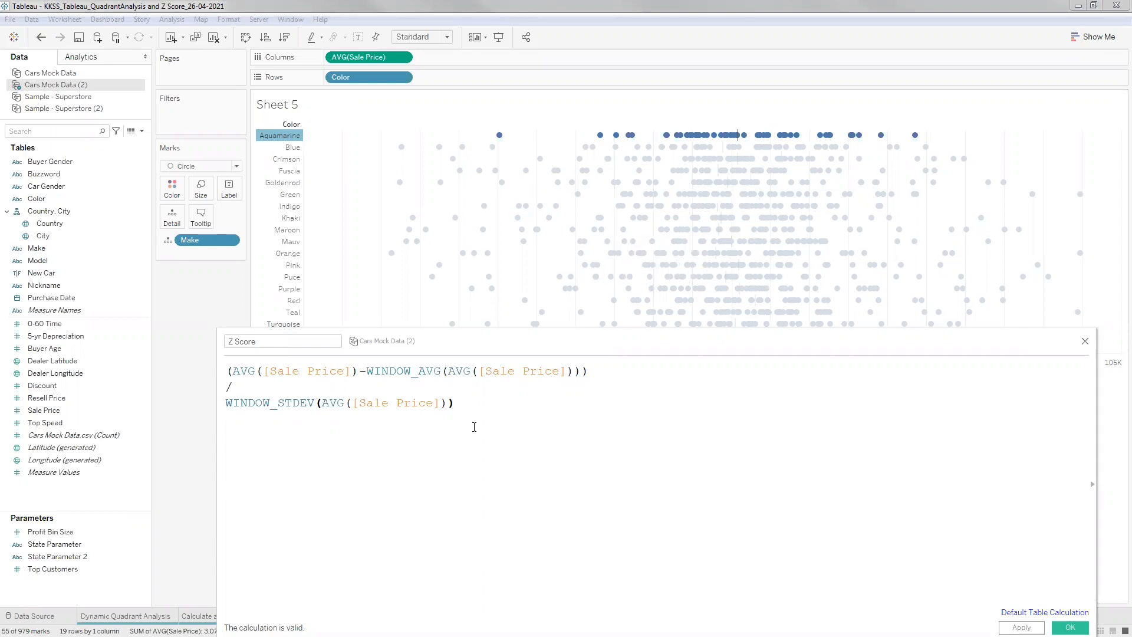
scroll(472, 427, "up", 1)
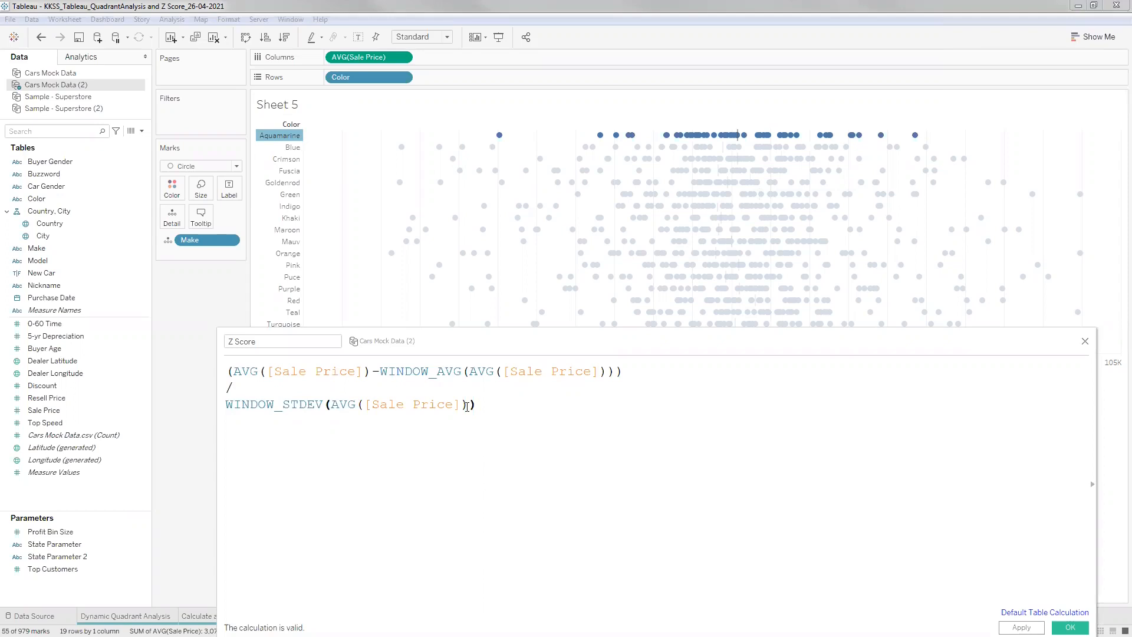
double_click(308, 374)
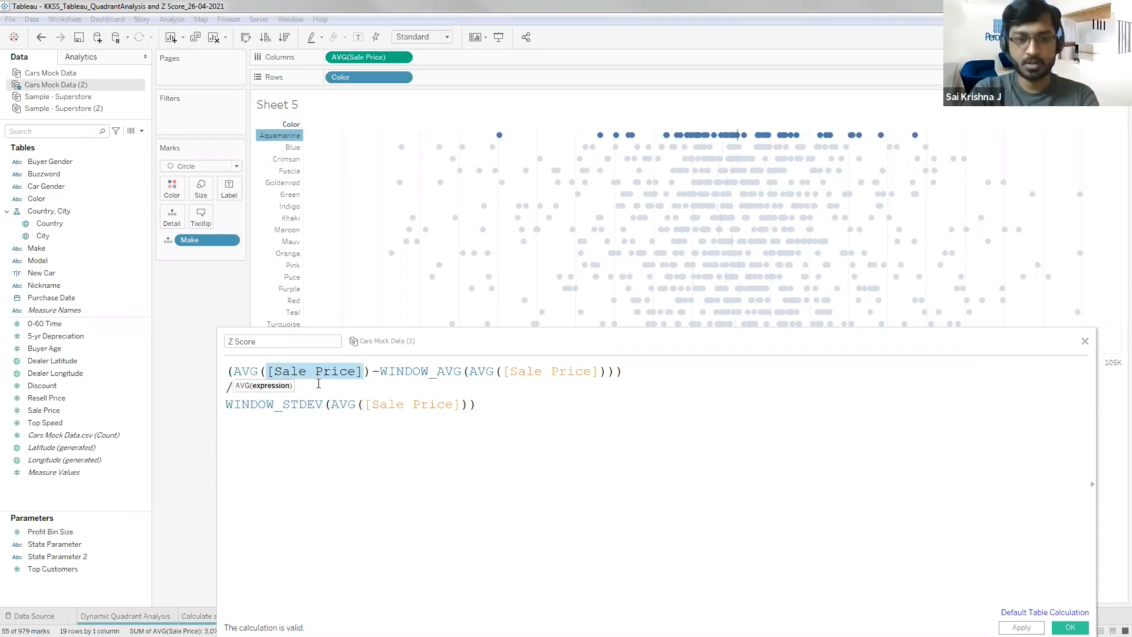
left_click(230, 367)
left_click_drag(232, 371, 371, 371)
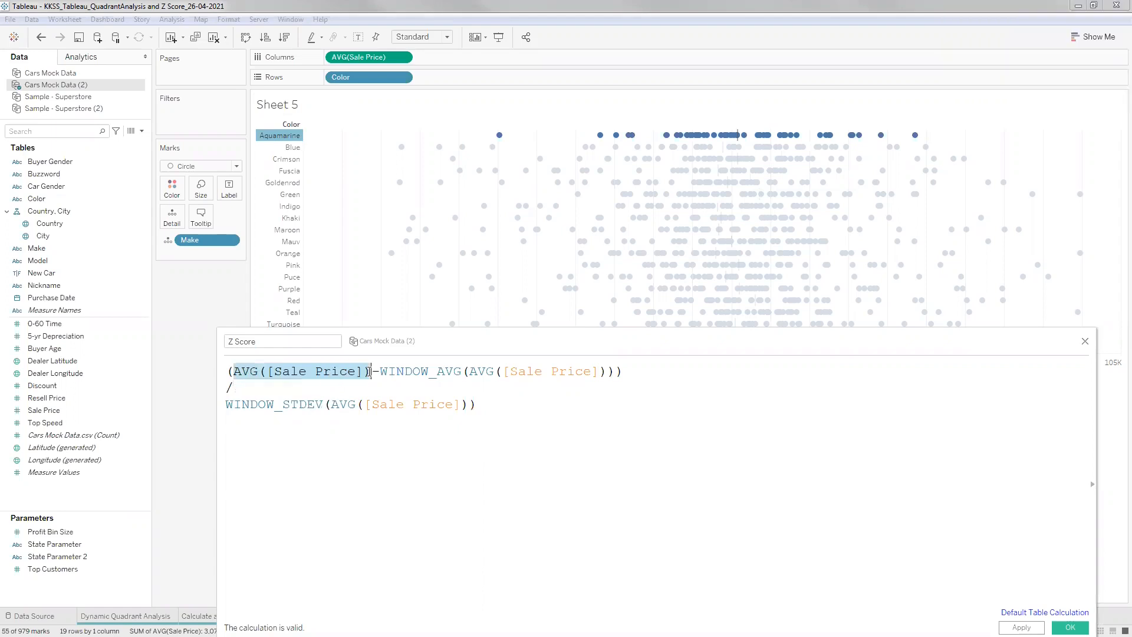
left_click(238, 372)
left_click_drag(238, 371, 369, 372)
left_click(381, 372)
left_click(570, 370, "shift")
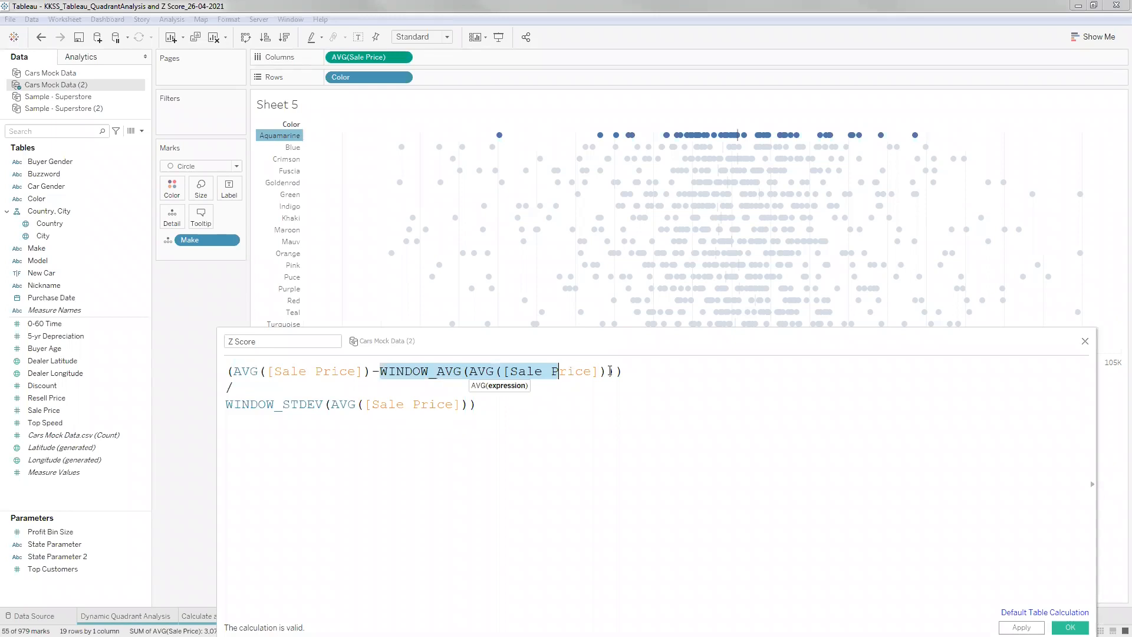
left_click(613, 371, "shift")
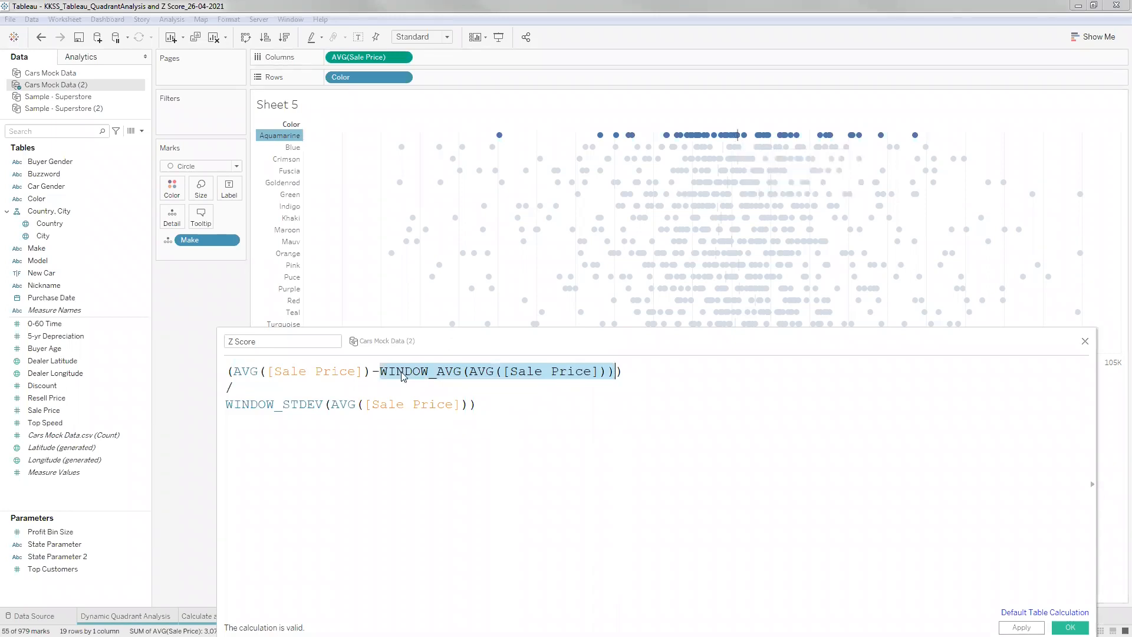
key("ctrl+c")
key("Right")
key("ctrl+v")
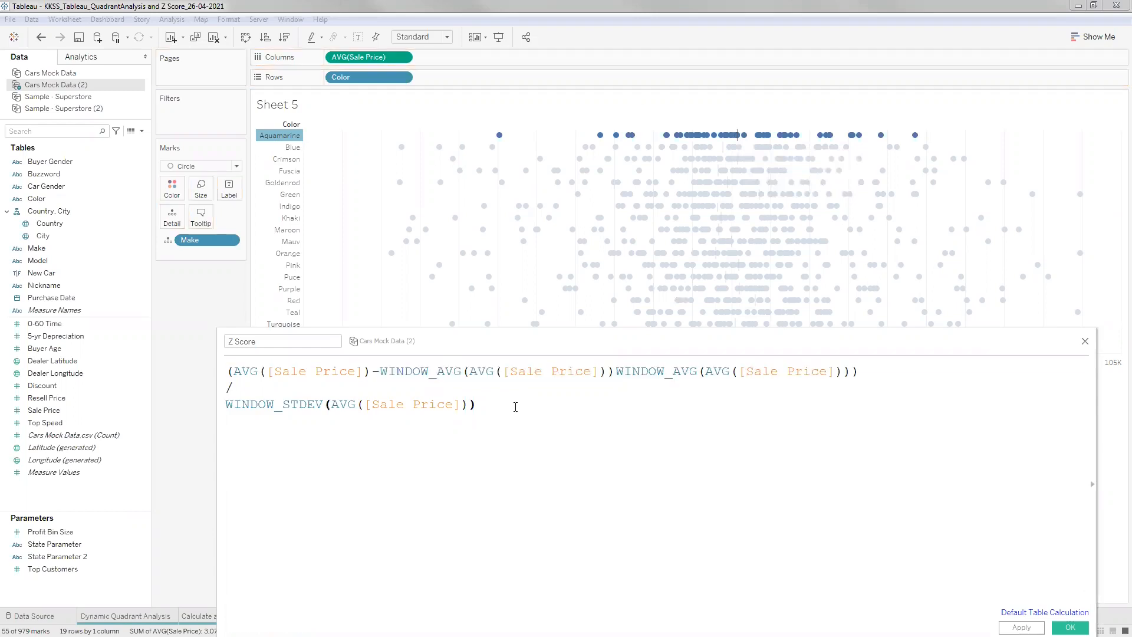
key("ctrl+z")
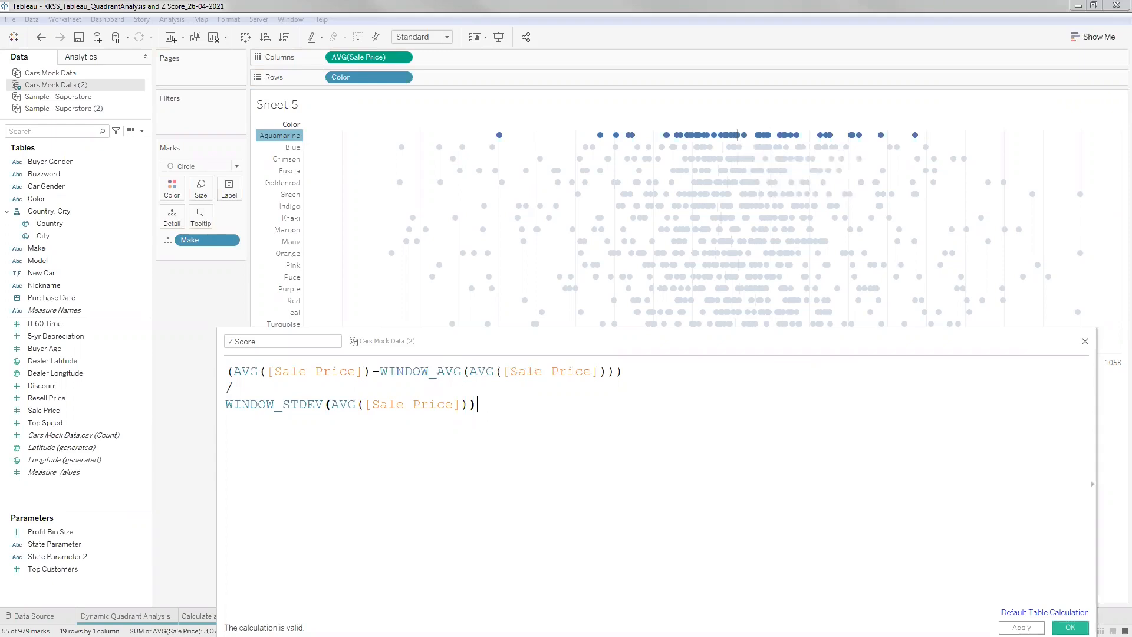
- Save the Z Score calculation and duplicate the Sheet 5 worksheet
left_click(1070, 627)
left_click(219, 417)
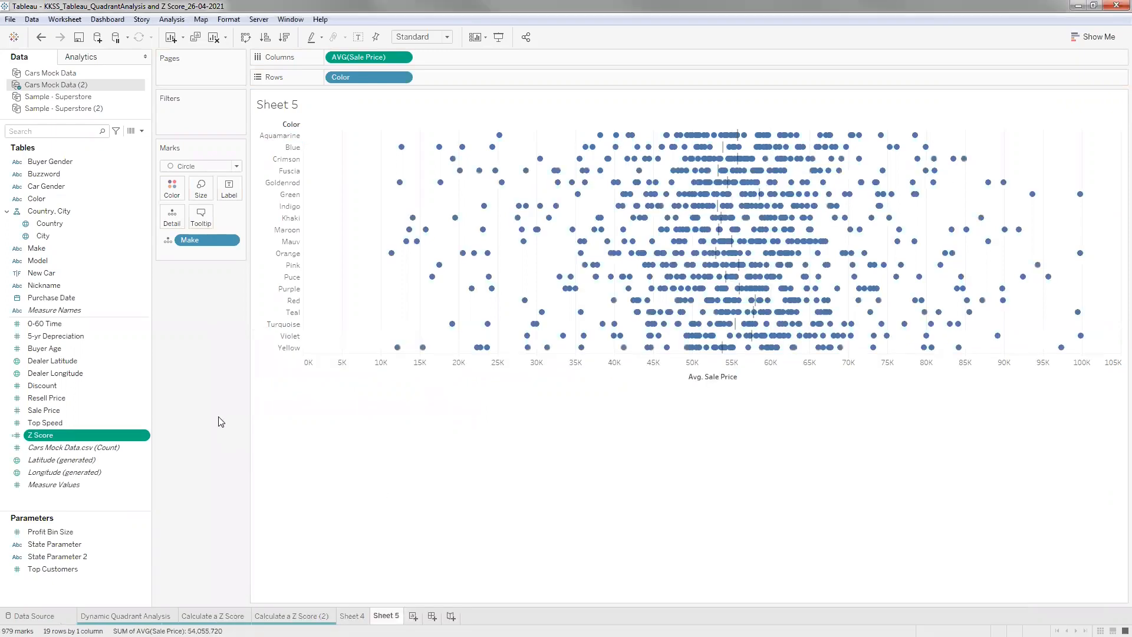
right_click(384, 615)
left_click(436, 507)
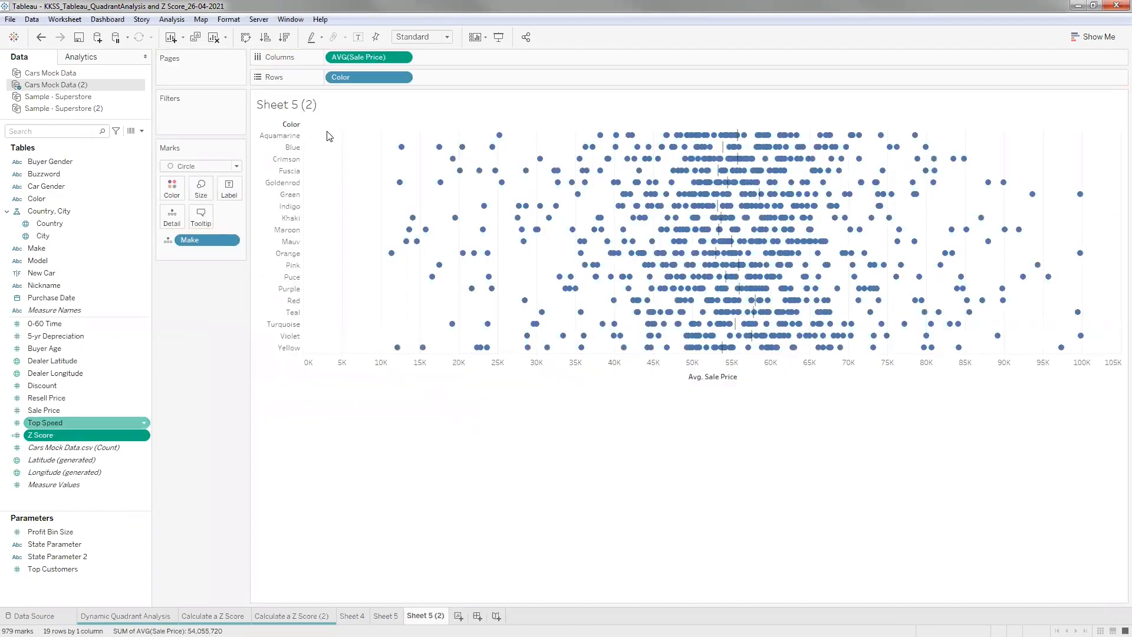
- Replace AVG(Sale Price) with Z Score as the column measure on the duplicated sheet and compare it with Sheet 5
left_click_drag(358, 56, 292, 176)
left_click_drag(185, 331, 194, 332)
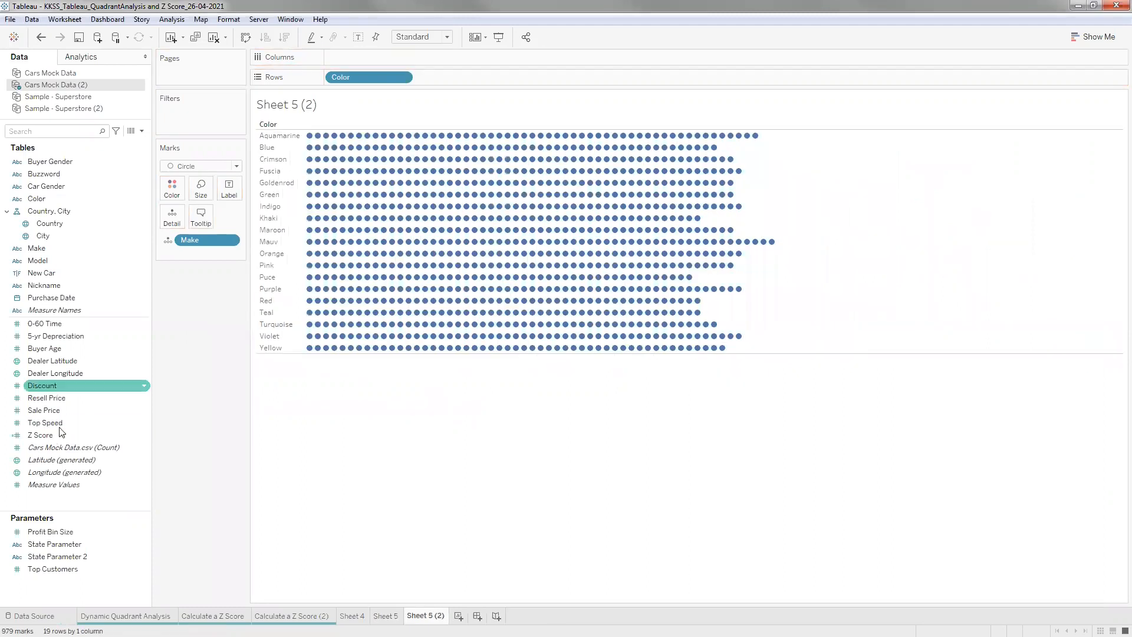
mouse_move(57, 437)
left_mouse_down()
mouse_move(381, 84)
mouse_move(376, 61)
left_mouse_up()
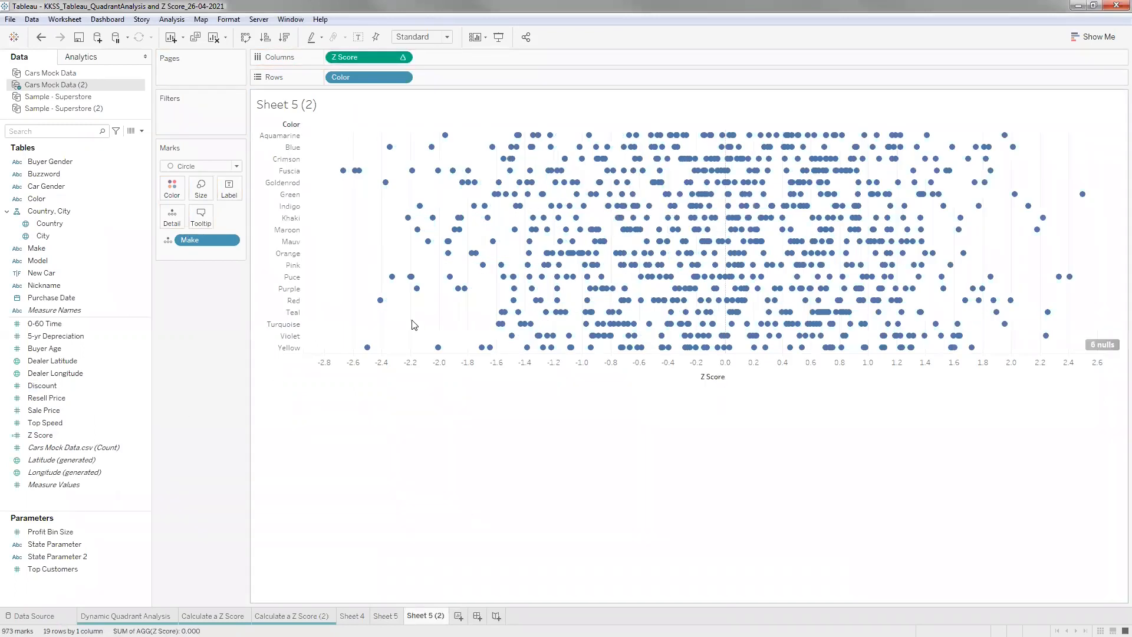
left_click(386, 615)
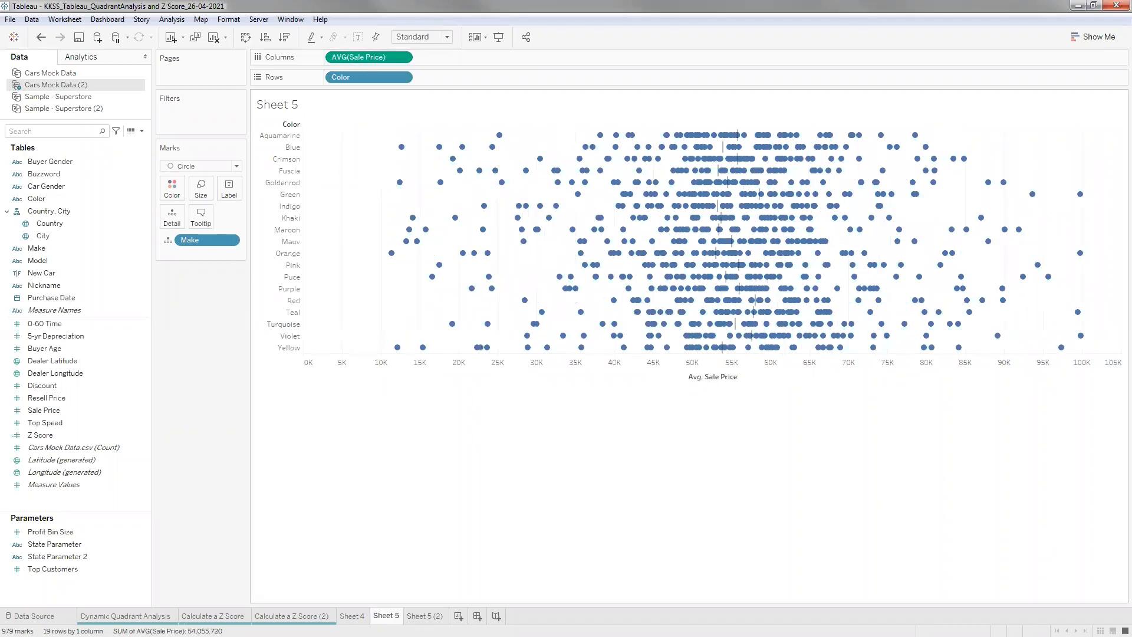
key("ctrl+Tab")
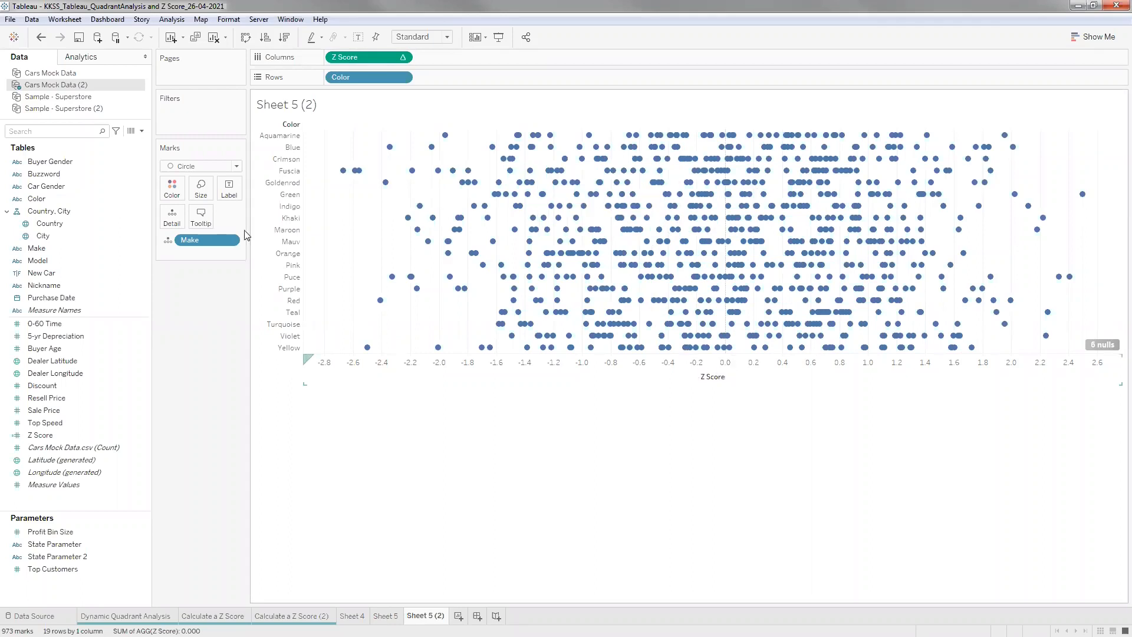
- Format the Z Score sheet's zero line as a thick solid black line
right_click(636, 384)
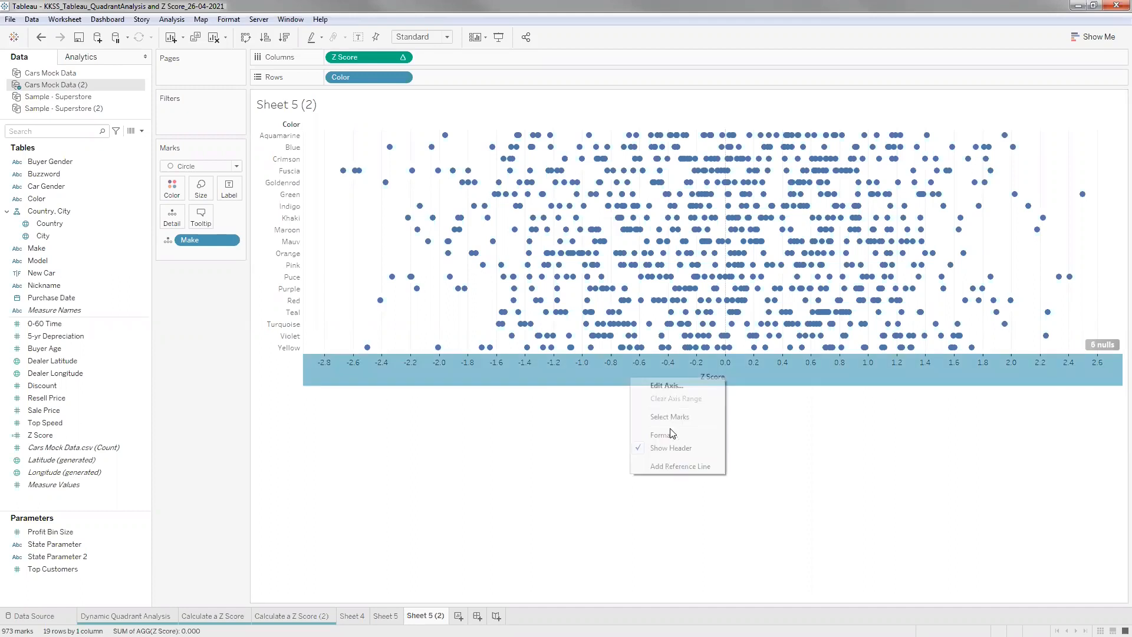
key("Escape")
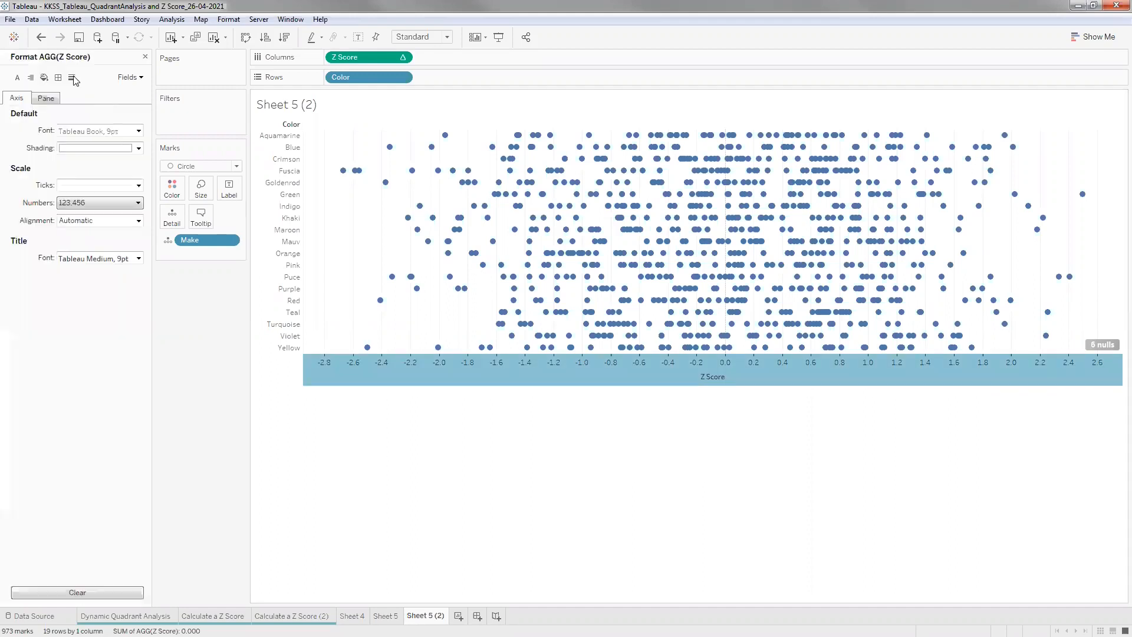
left_click(71, 78)
left_click(75, 148)
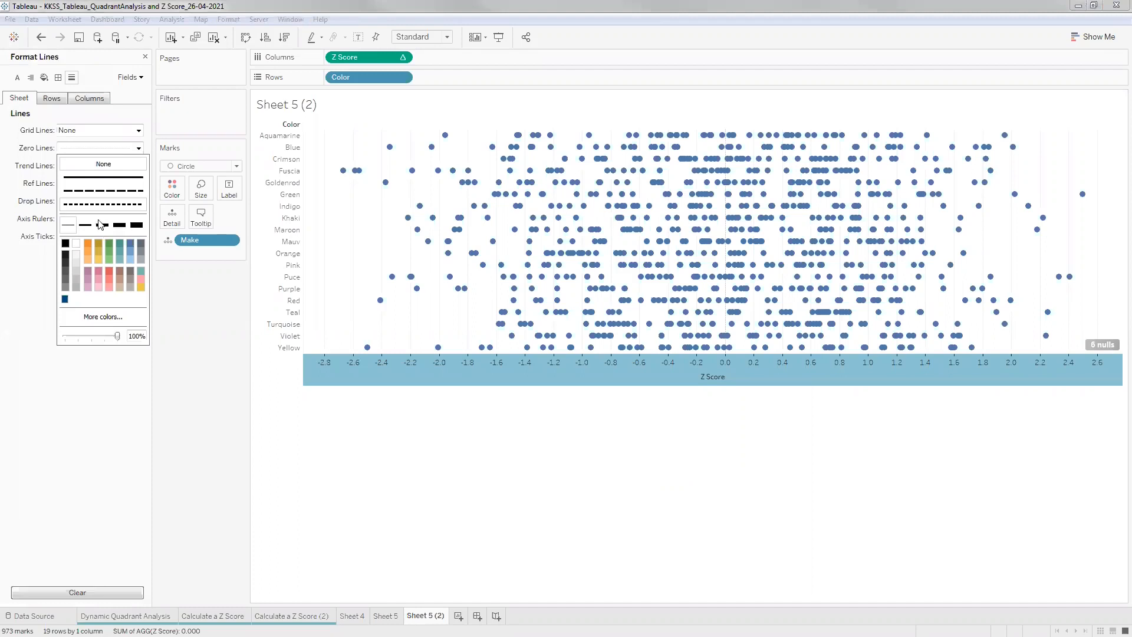
left_click(102, 225)
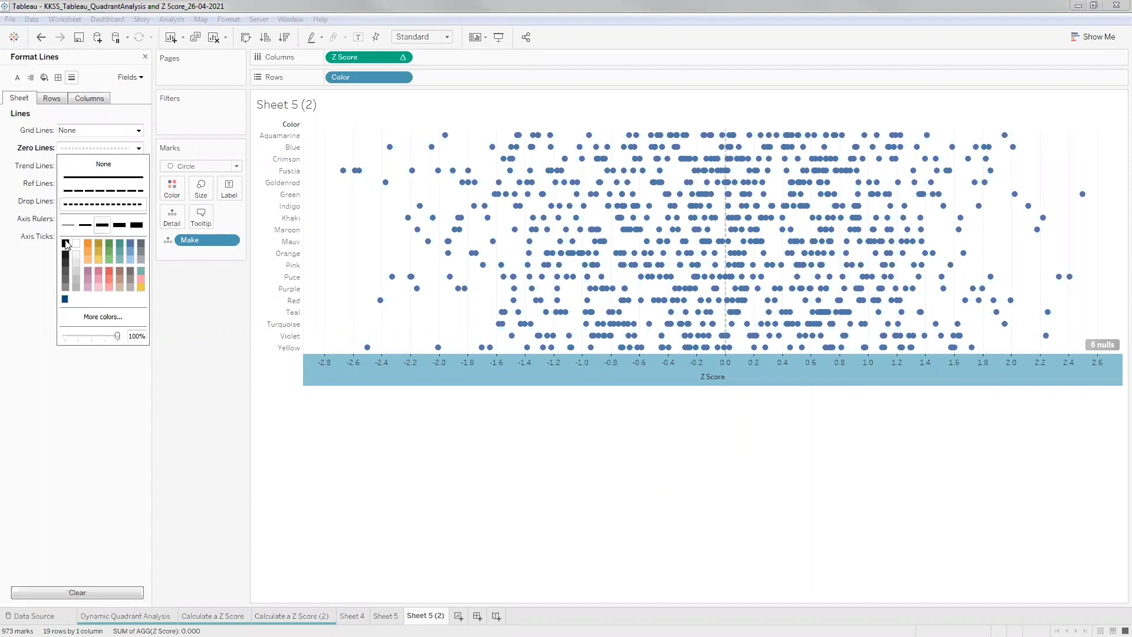
left_click(87, 178)
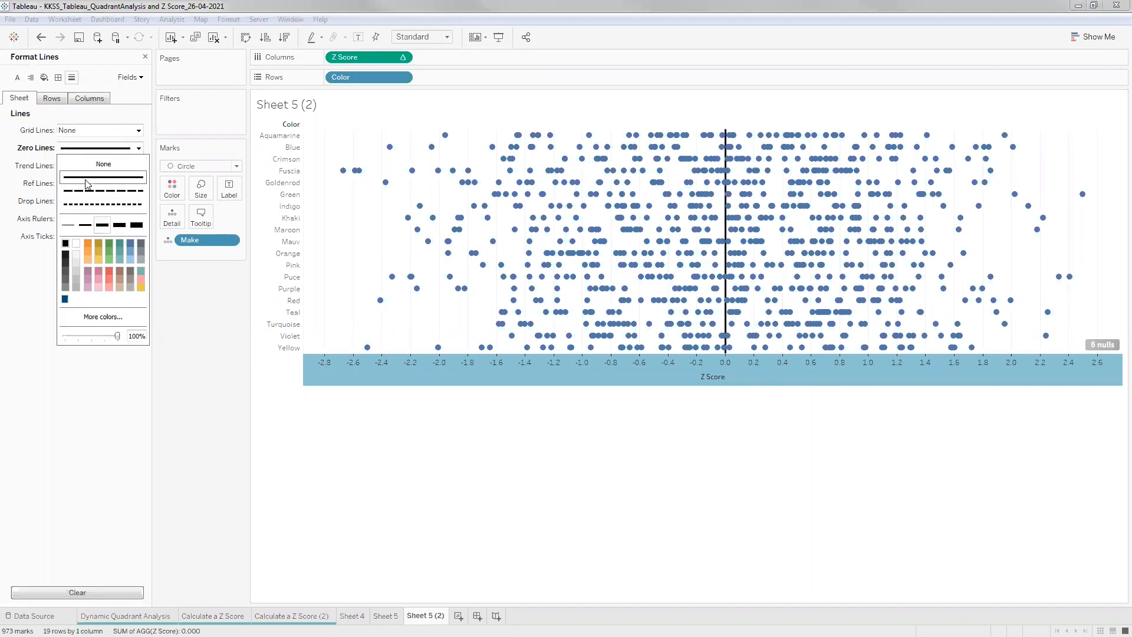
left_click(152, 155)
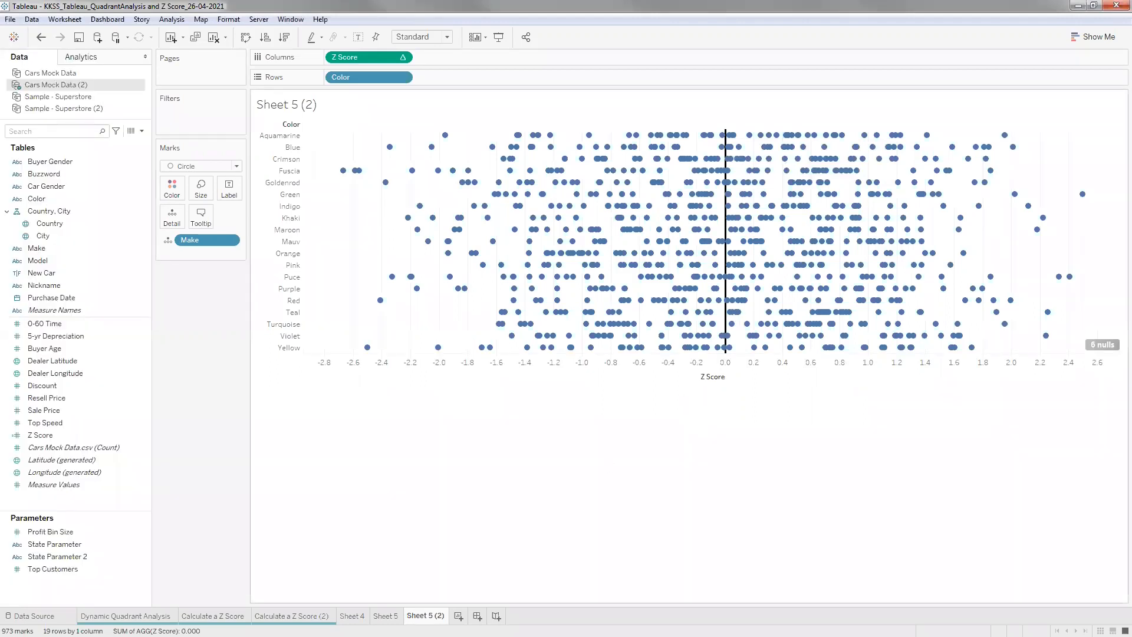
- Compare the Z Score distribution around zero with the average sale price distribution on Sheet 5
left_click(385, 616)
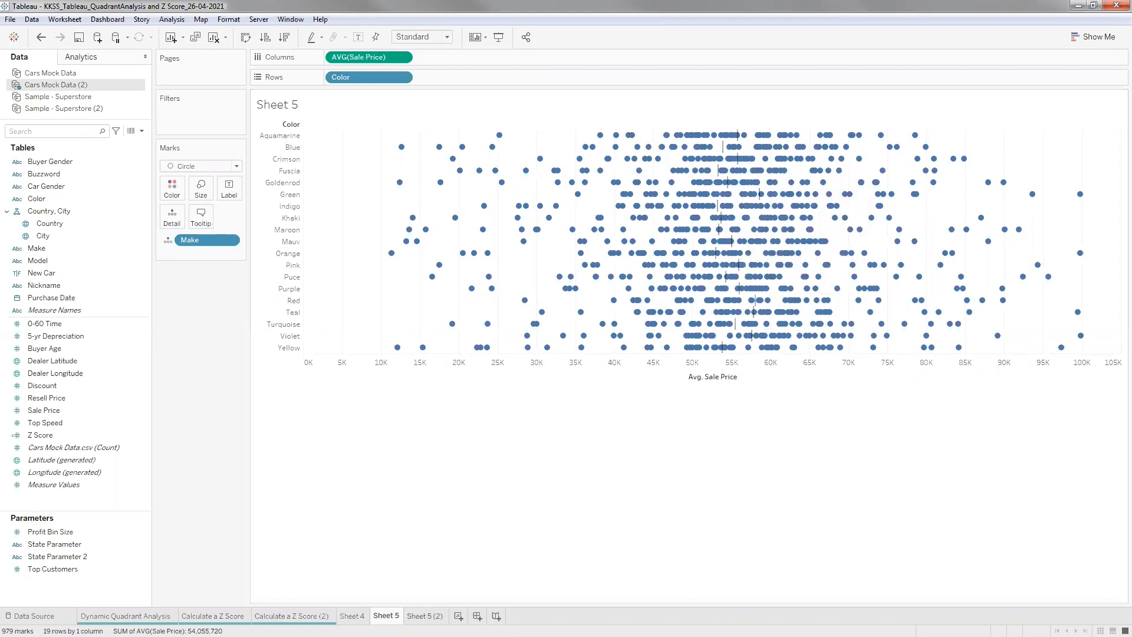
mouse_move(425, 616)
left_click(424, 615)
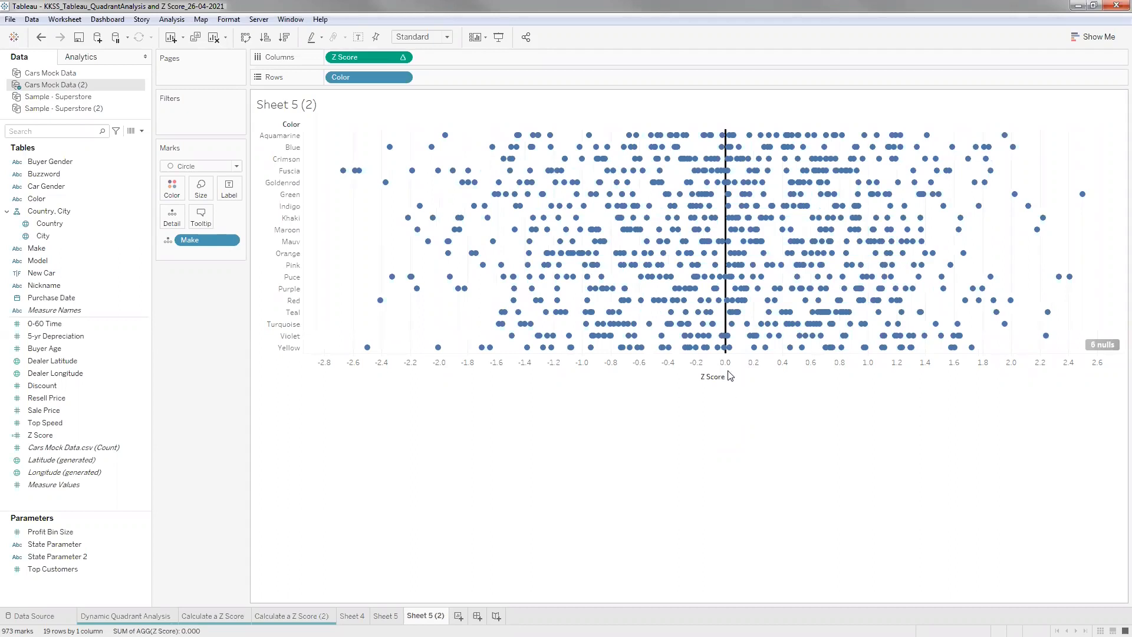
mouse_move(728, 360)
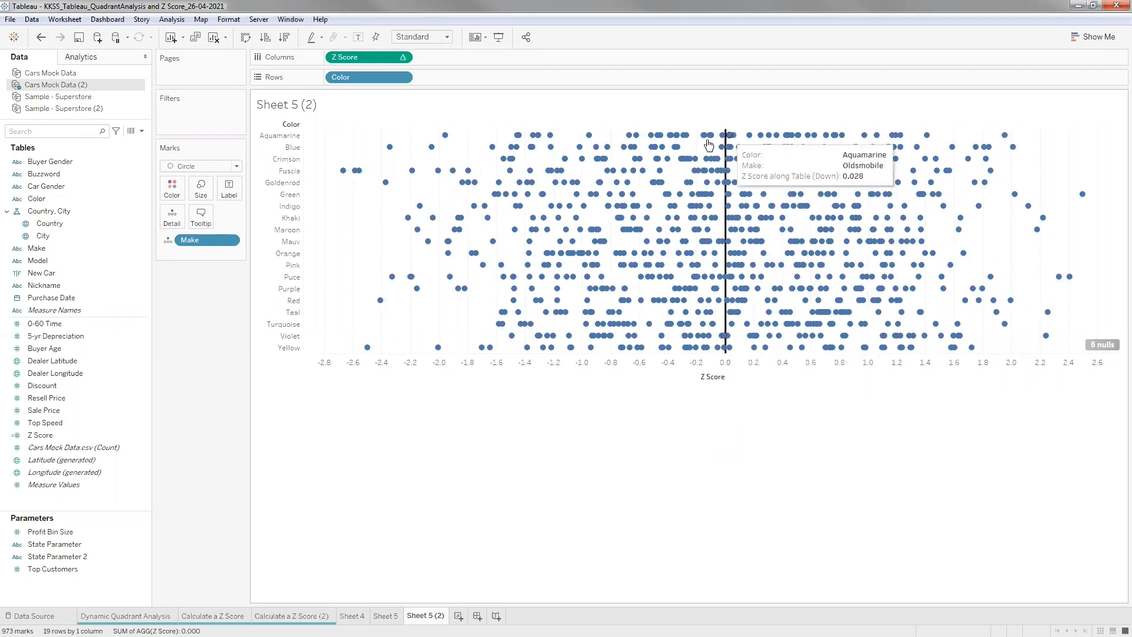
key("ctrl+shift+Tab")
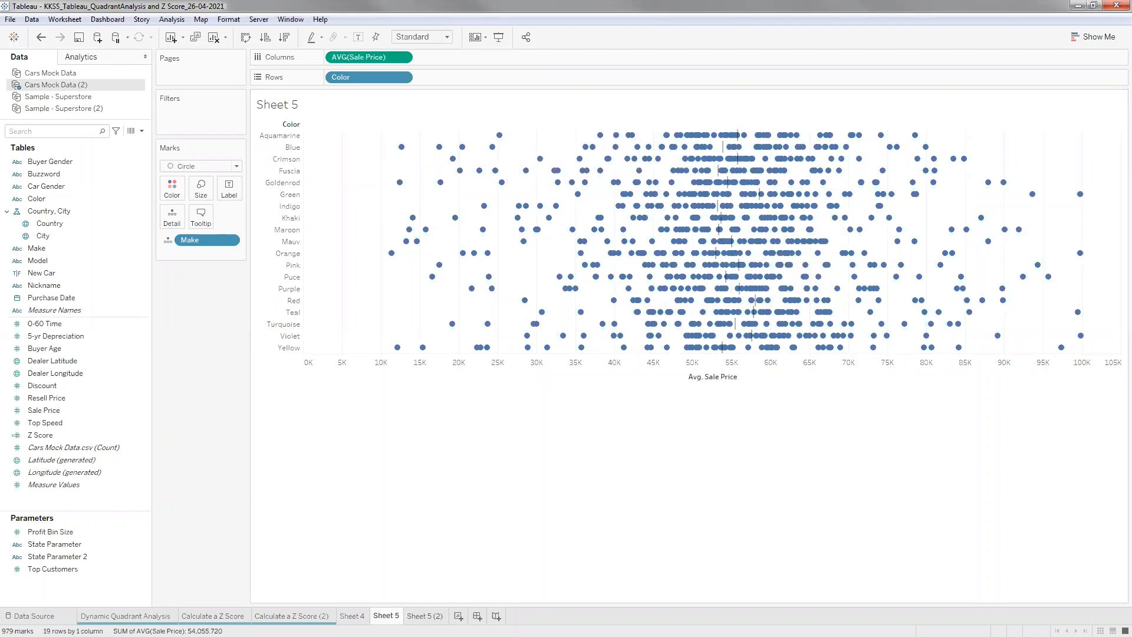
key("ctrl+Tab")
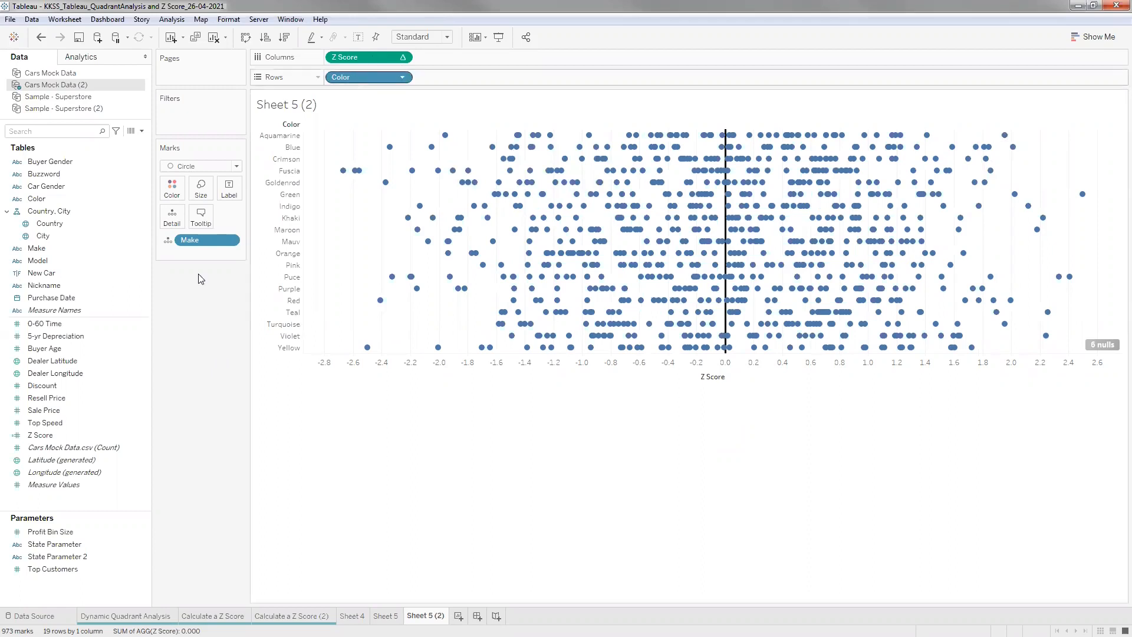
- Set the Z Score table calculation to compute using specific dimensions, with only Make ticked and placed above Color
right_click(370, 57)
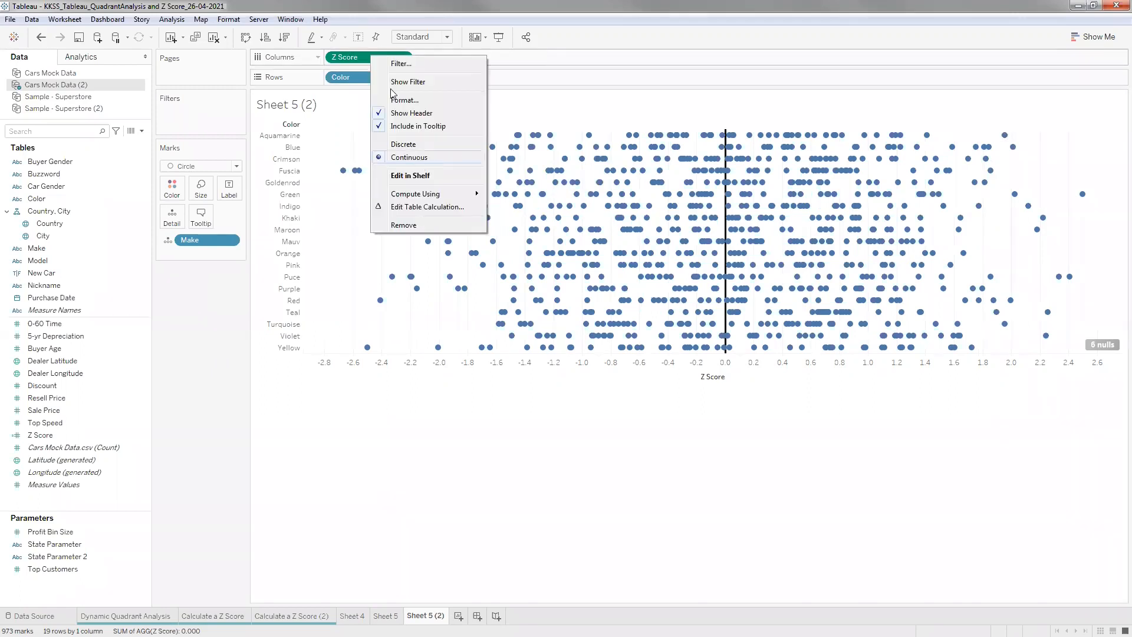
left_click(361, 83)
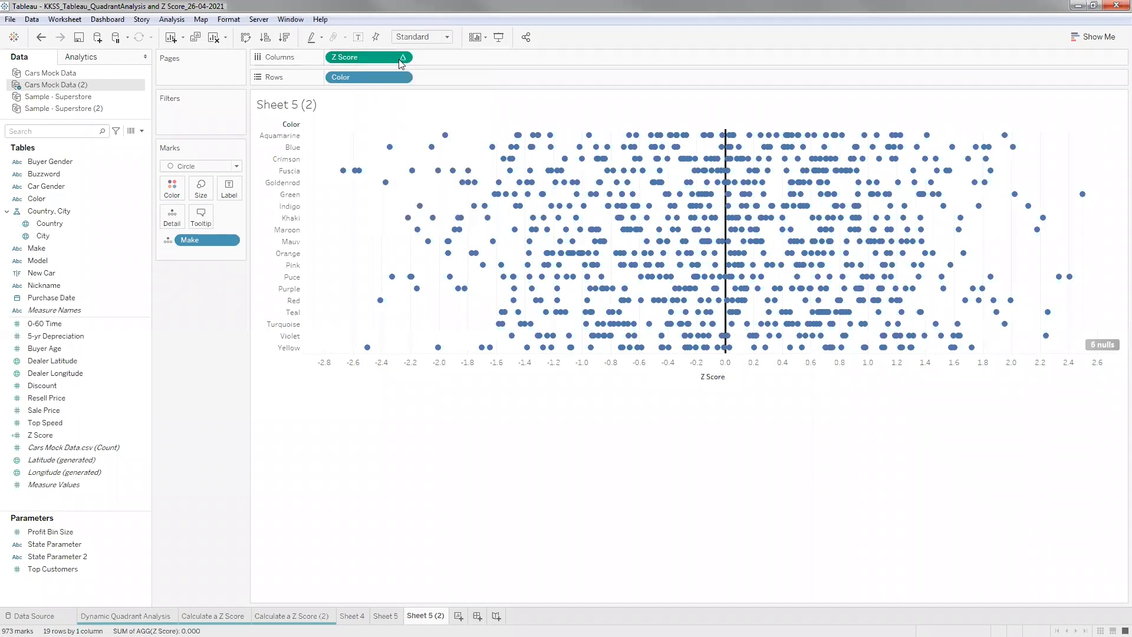
left_click(402, 57)
left_click(444, 212)
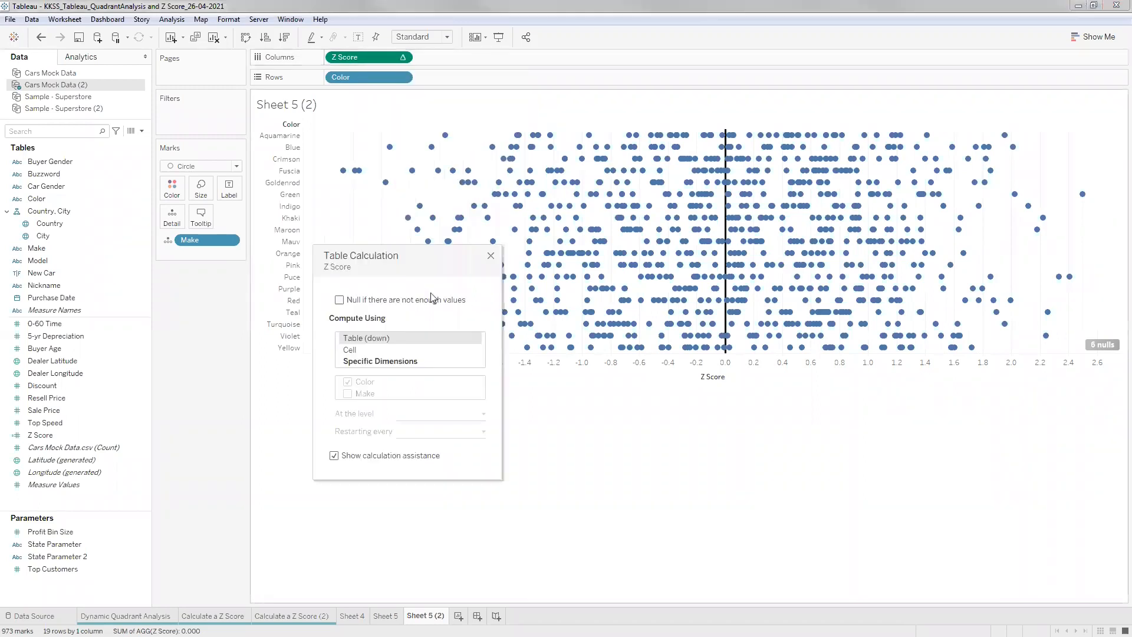
left_click(380, 362)
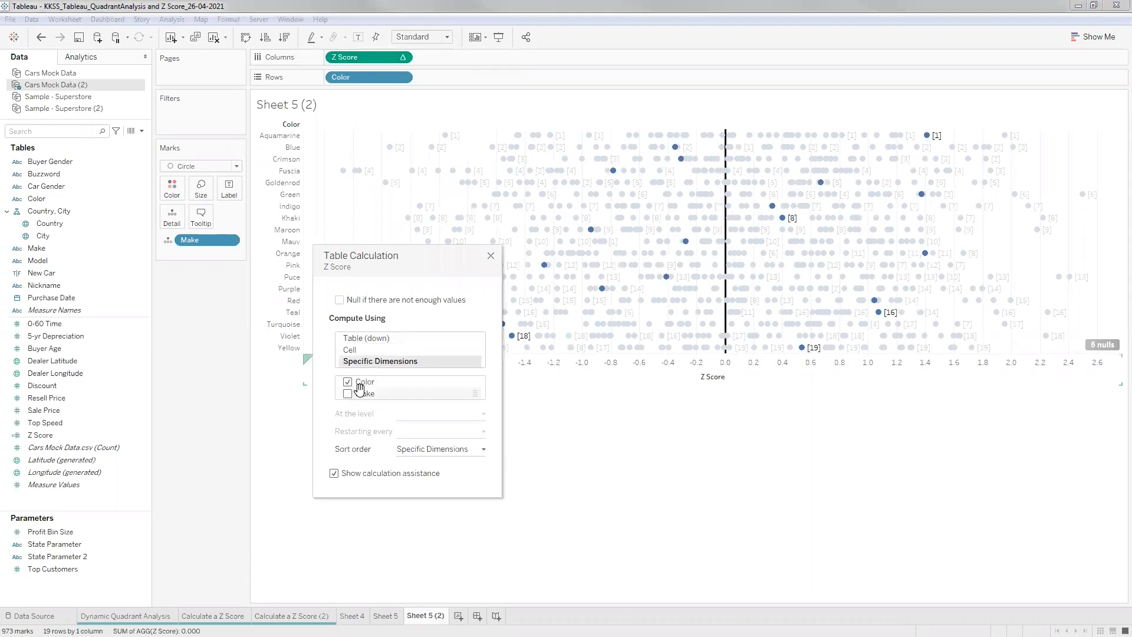
left_click(362, 394)
left_click(364, 383)
left_click_drag(367, 393, 364, 381)
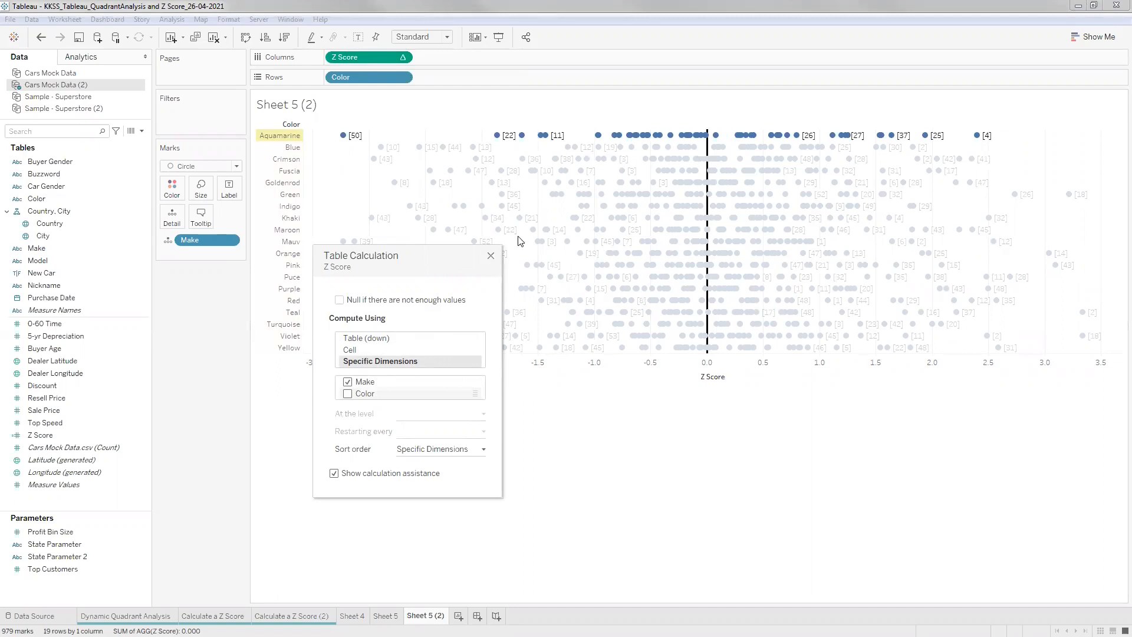
left_click(491, 257)
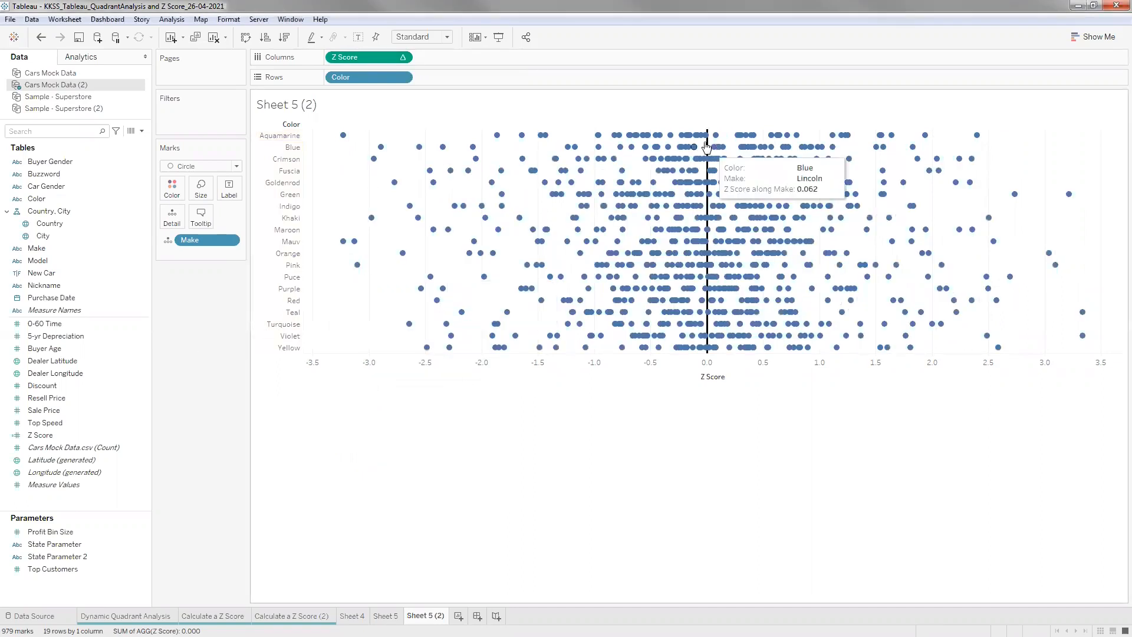
- Compare the Make-based Z Score view with Sheet 5, and show a highlighter for Make on the Z Score sheet
left_click(387, 615)
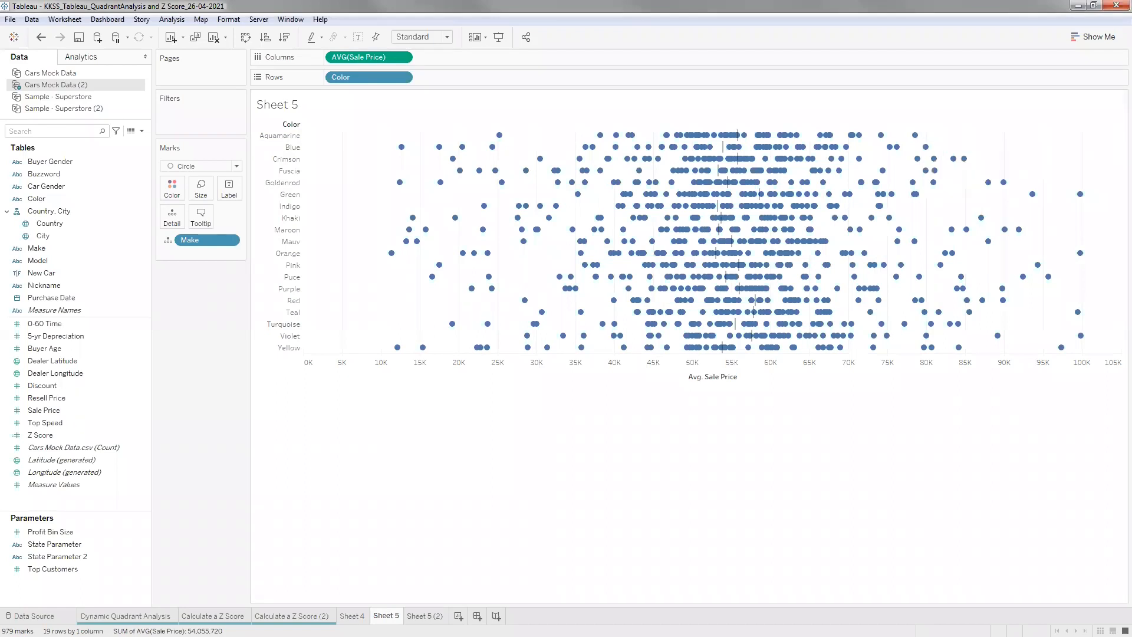
left_click(438, 610)
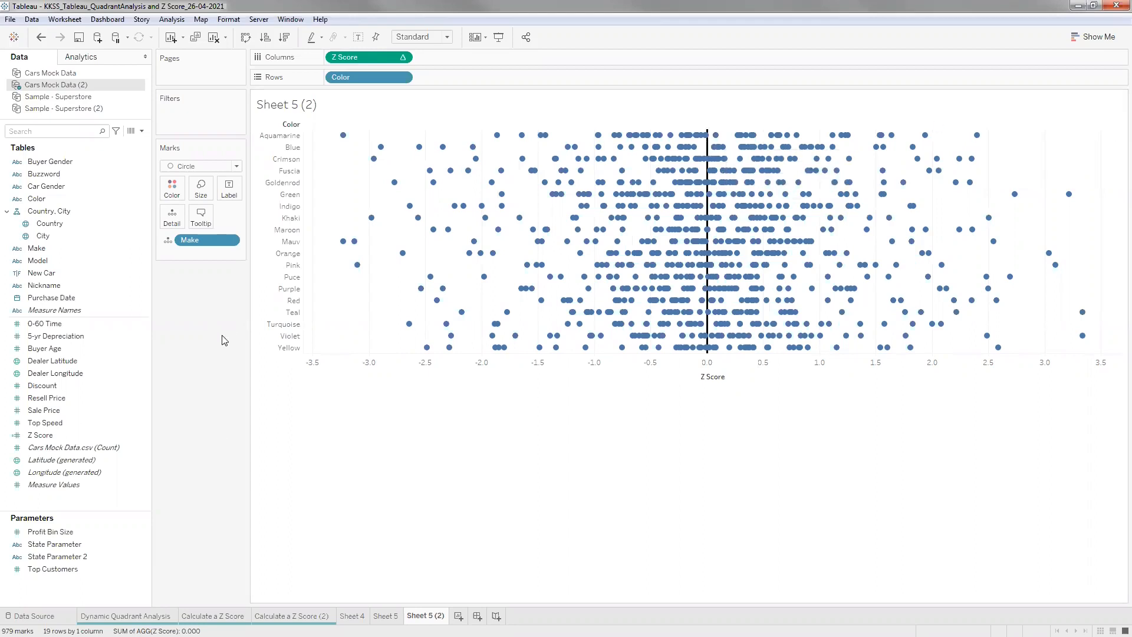
right_click(225, 253)
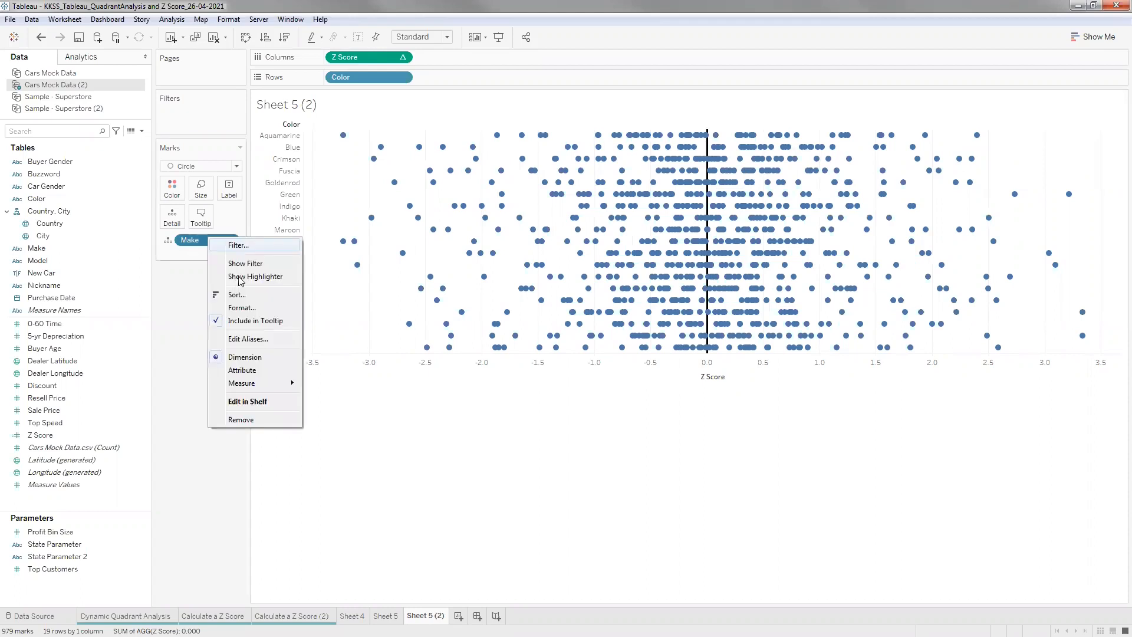
left_click(241, 277)
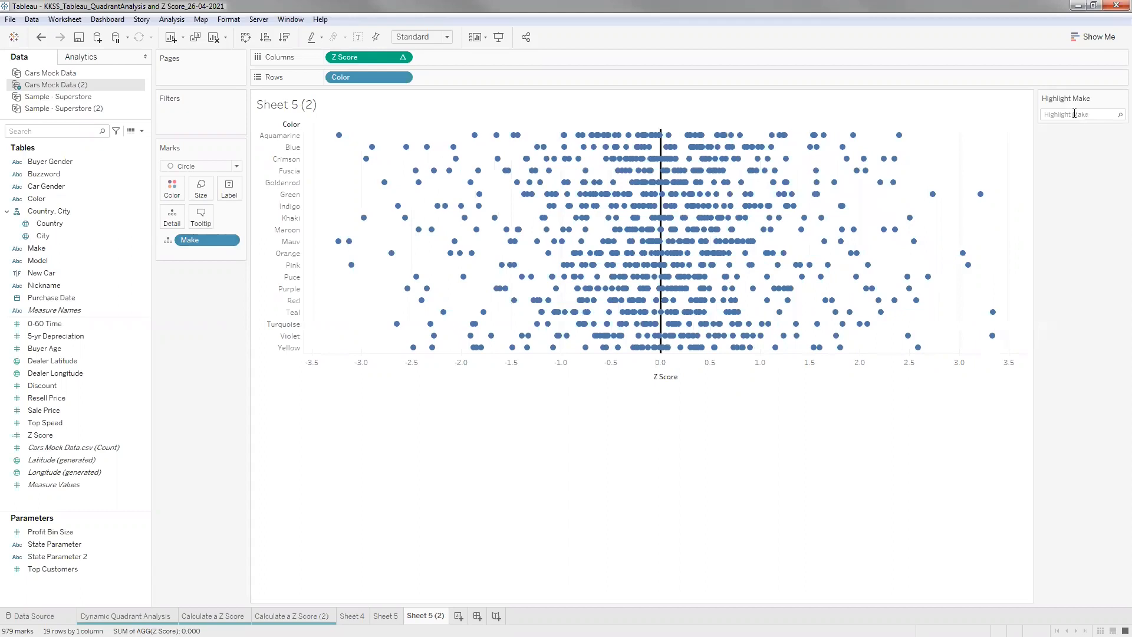
- Highlight Aston Martin in the Z Score view, examine its marks across the car colors, and release the highlight
left_click(1073, 114)
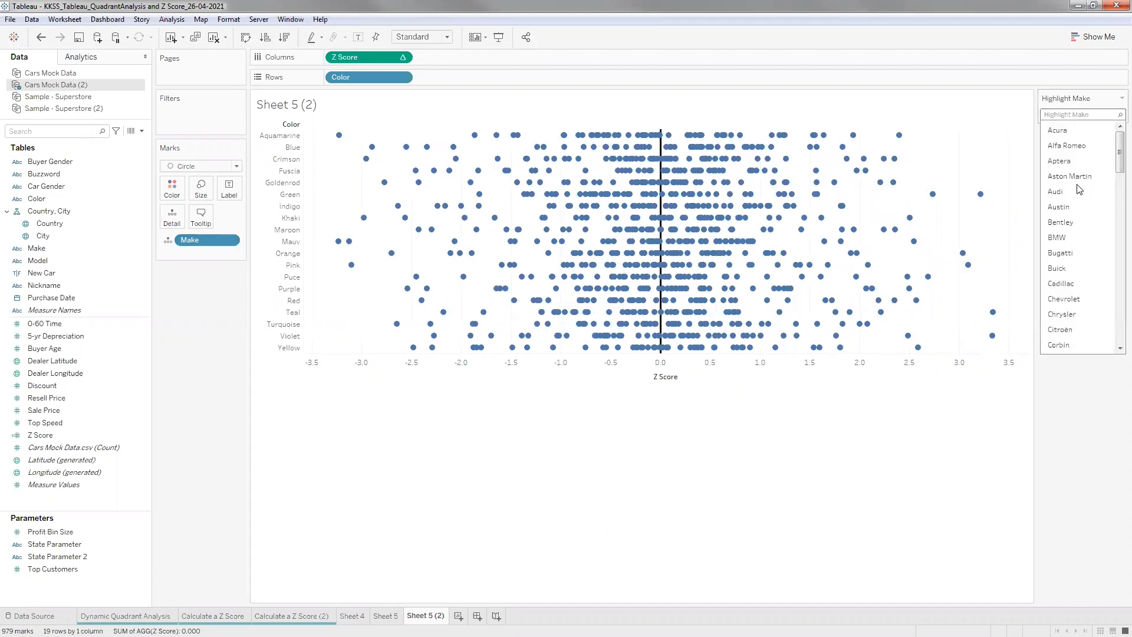
left_click(1072, 222)
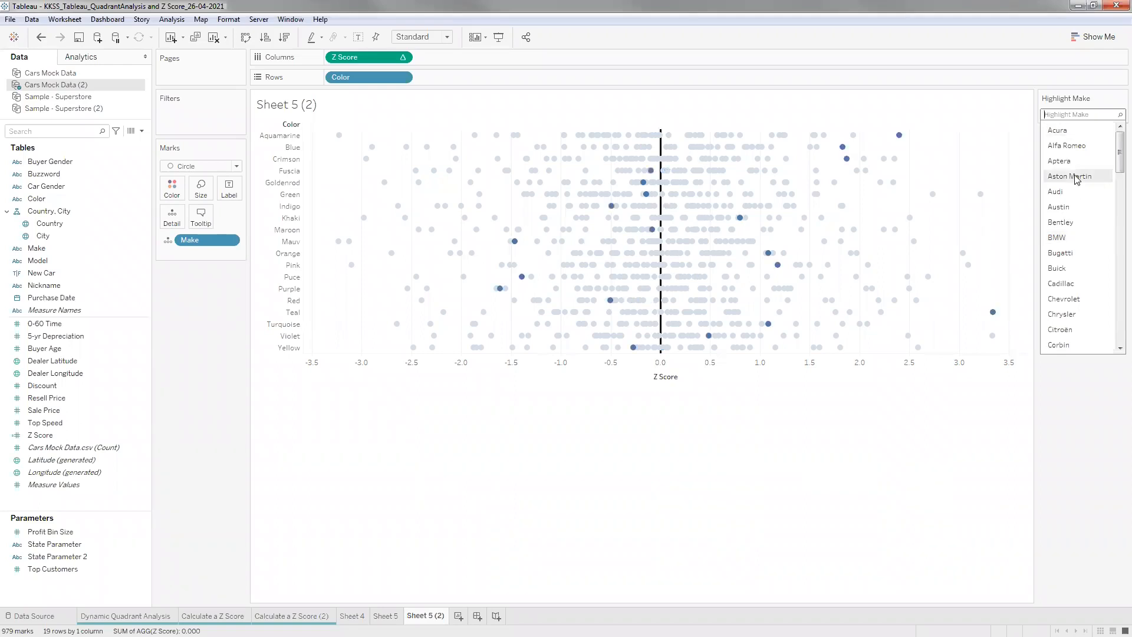
left_click(845, 158)
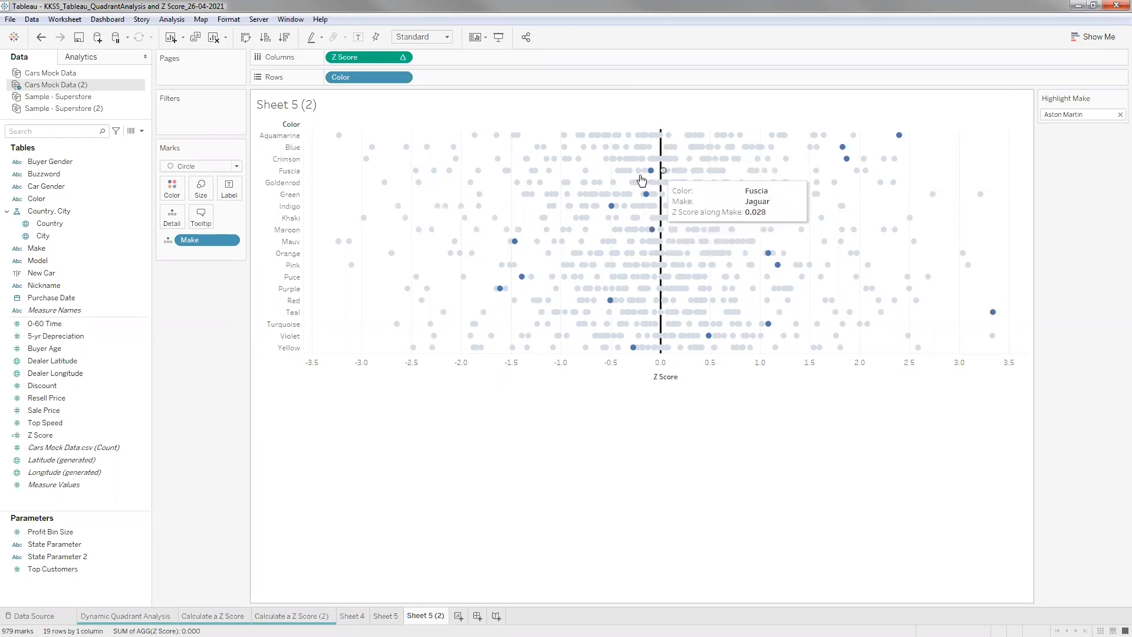
left_click(943, 183)
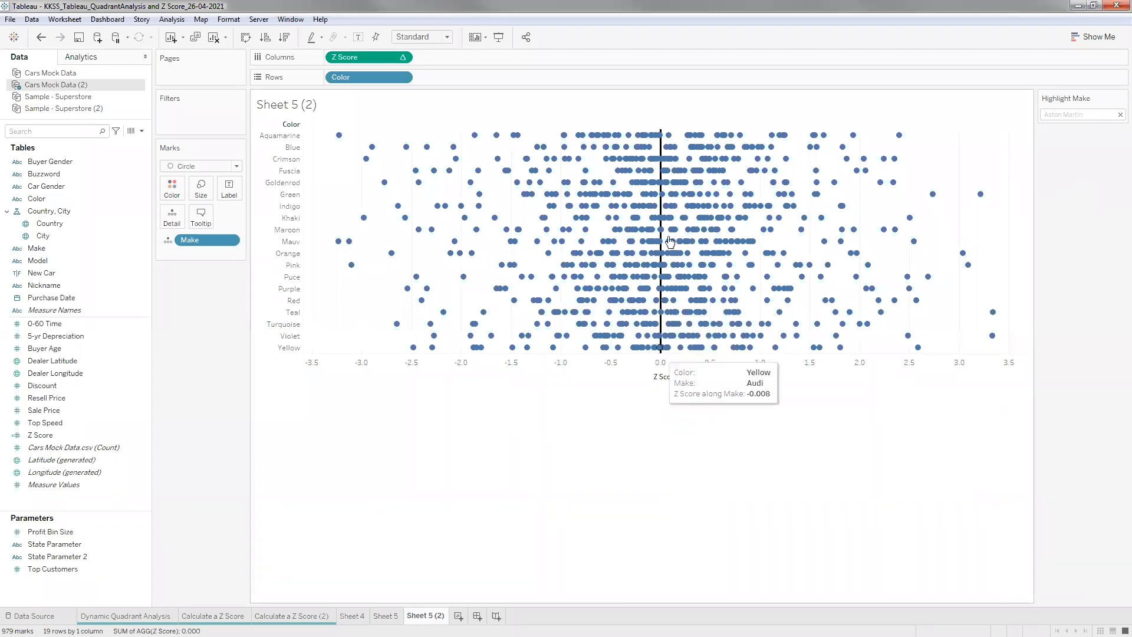
- Compare the Z Score view with average sale prices on Sheet 5, and clear Aston Martin from the Make highlighter on Sheet 5 (2)
left_click(390, 614)
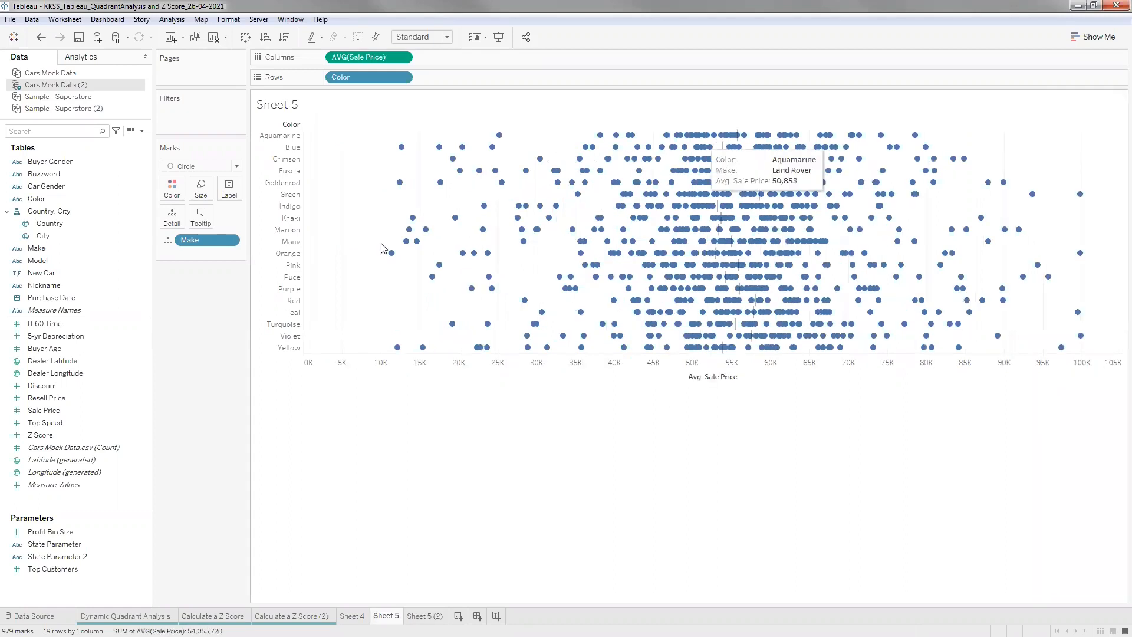
left_click(424, 615)
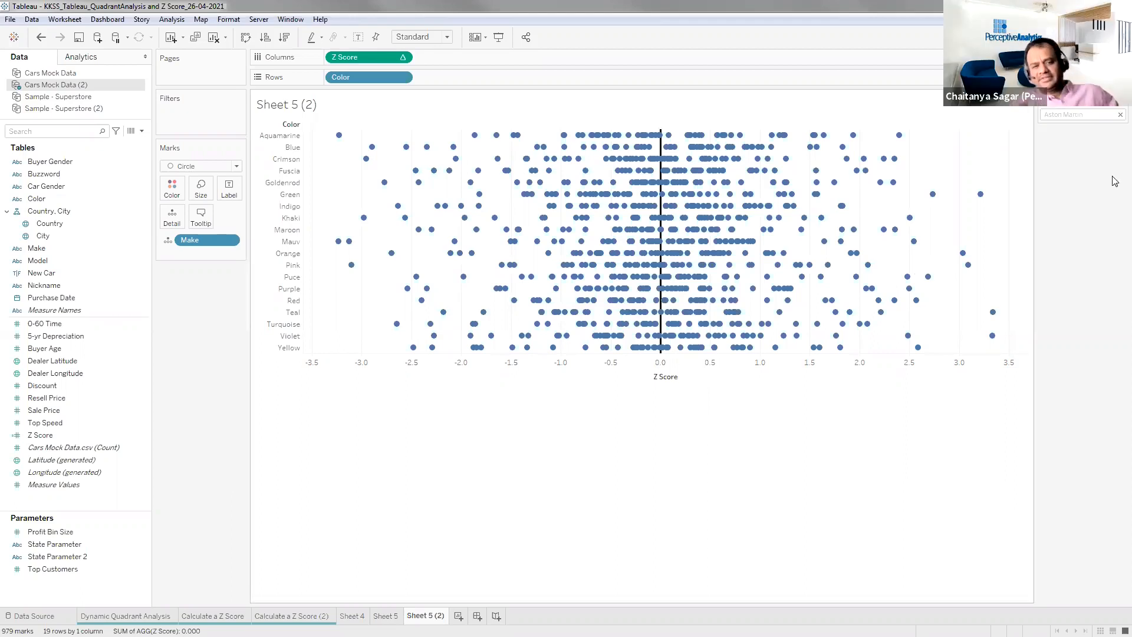
left_click(1077, 115)
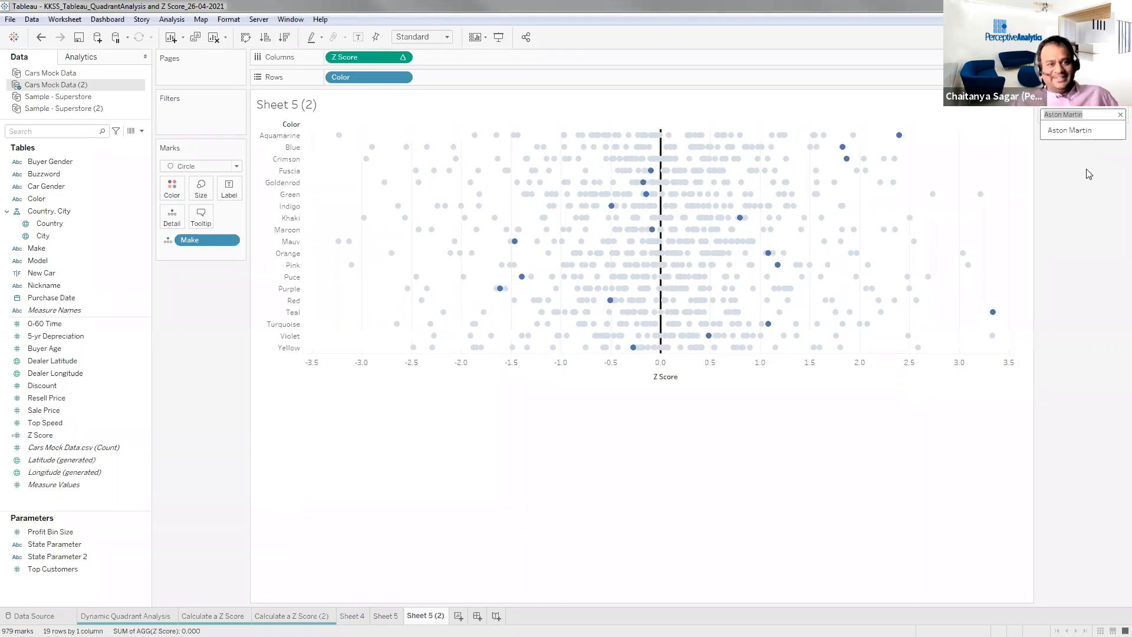
key("BackSpace")
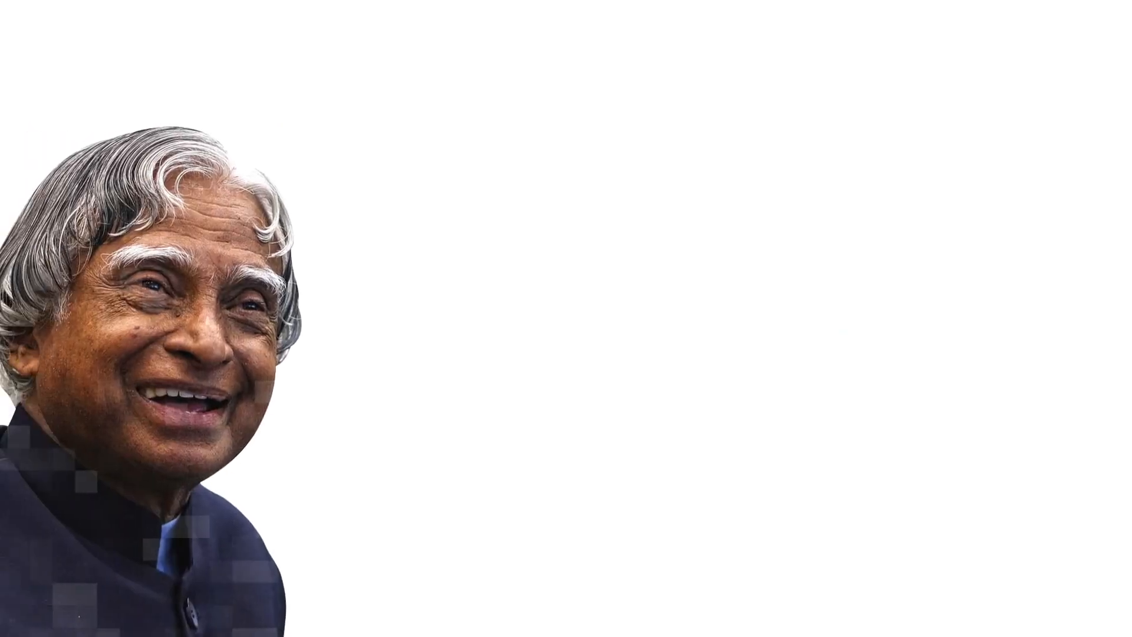